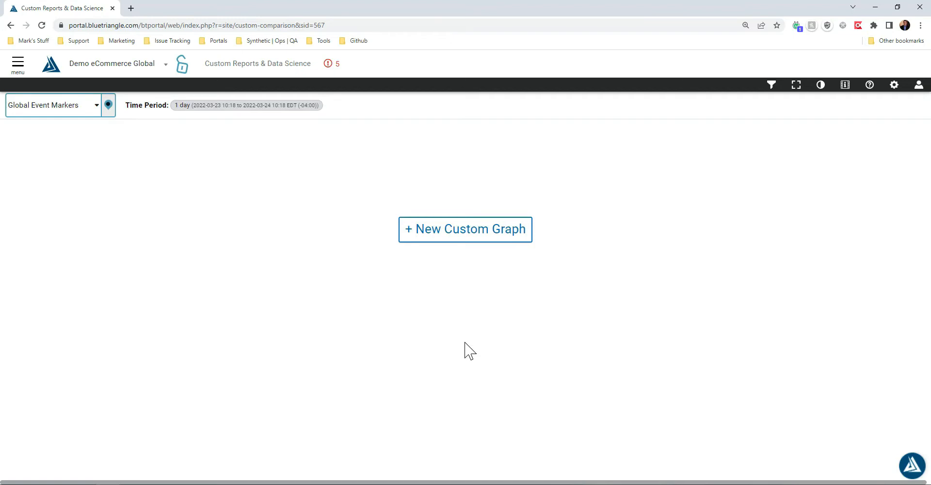
Step: Start a new custom graph based on Real User data with the Line Graph type
left_click(482, 236)
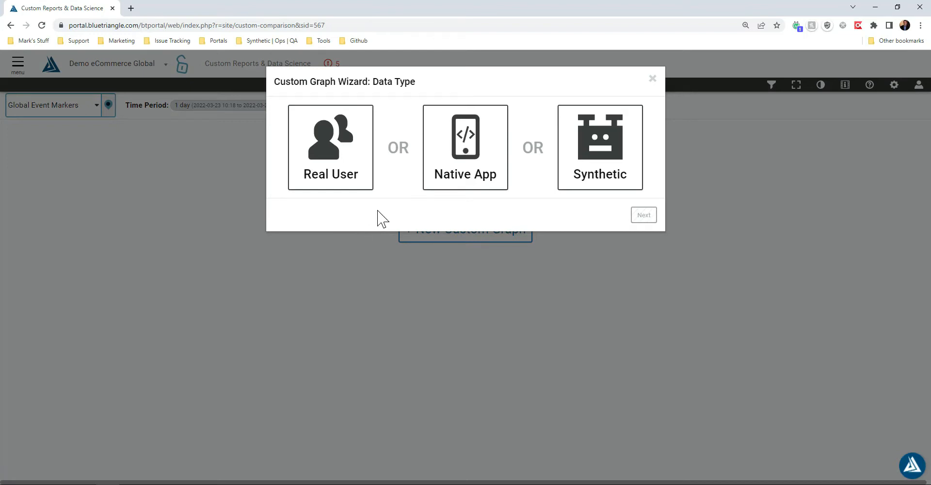
left_click(342, 175)
left_click(626, 216)
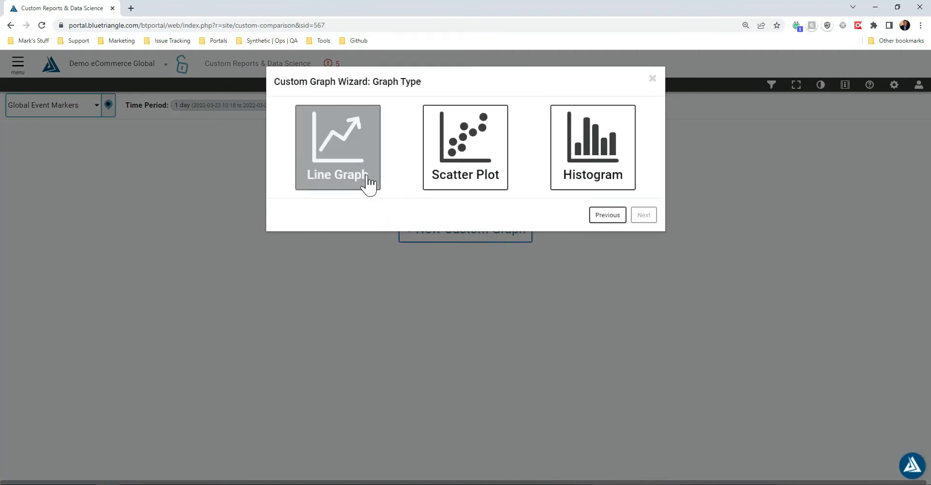
double_click(342, 160)
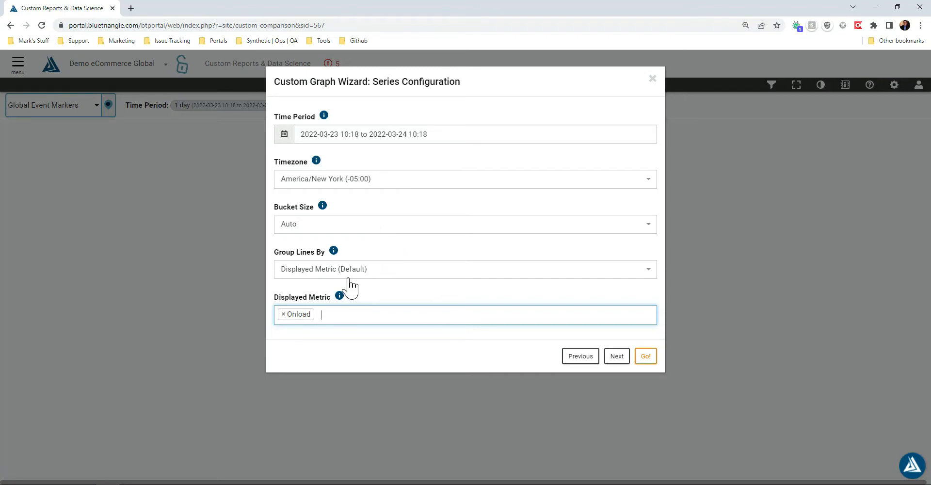
Step: Review the timing and business metrics available as the graph's Displayed Metric without changing the selection
left_click(371, 312)
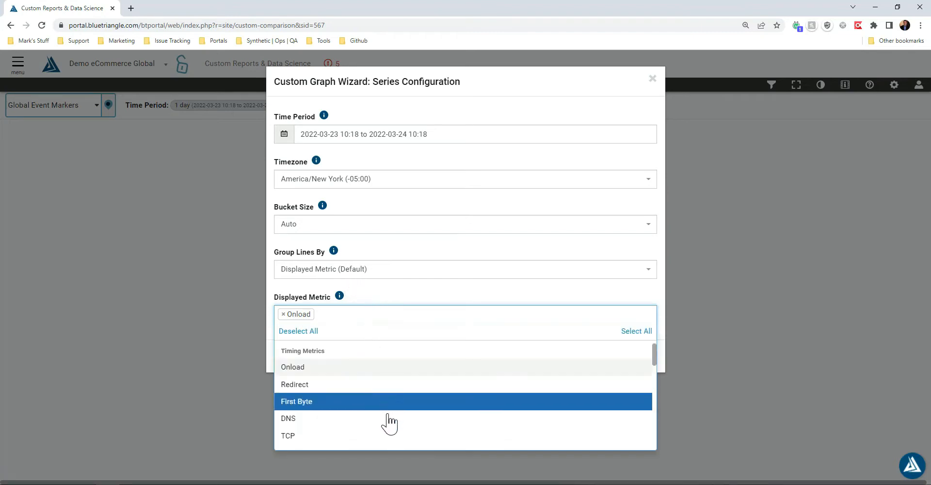
scroll(381, 423, "down", 4)
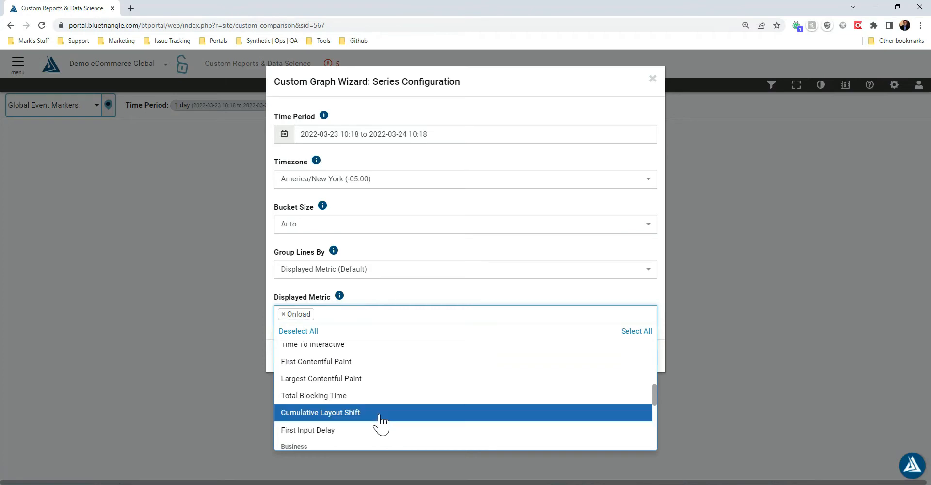
scroll(378, 424, "down", 3)
scroll(380, 426, "up", 1)
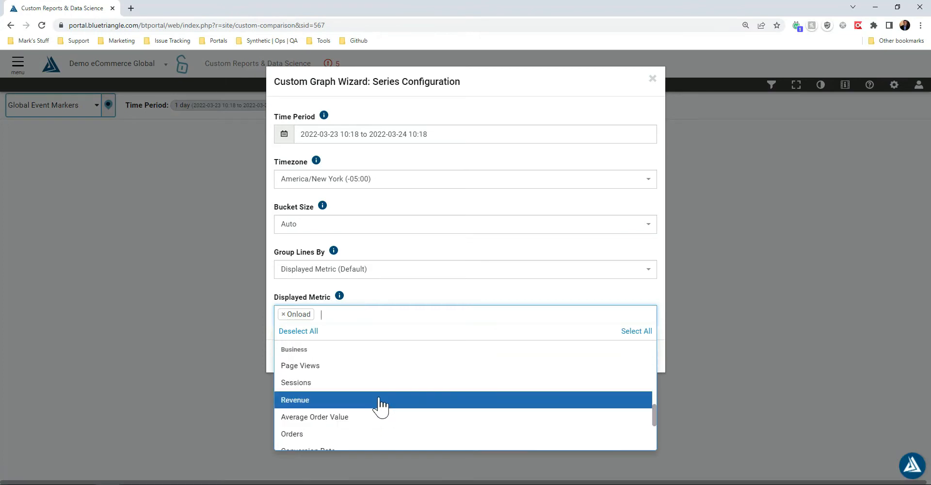
scroll(390, 426, "down", 2)
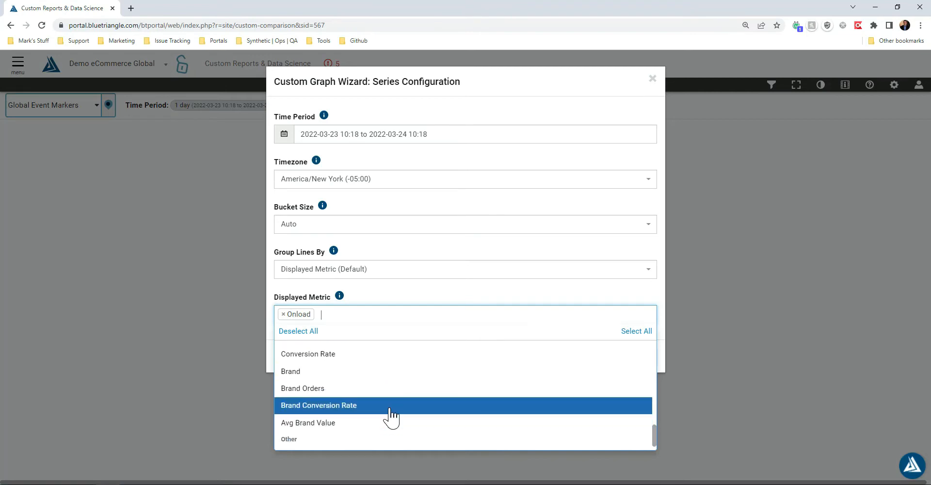
left_click(391, 290)
Step: Review the available Group Lines By options while keeping Displayed Metric (Default)
left_click(393, 272)
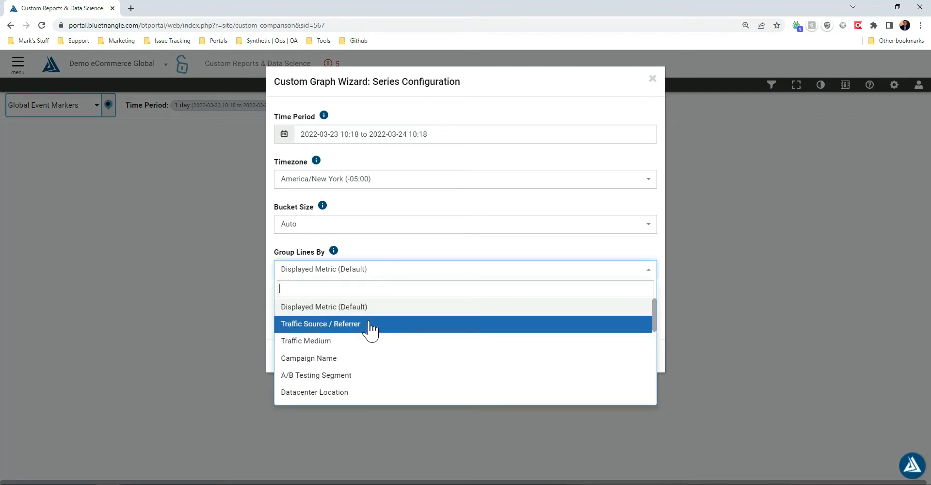
scroll(403, 349, "down", 2)
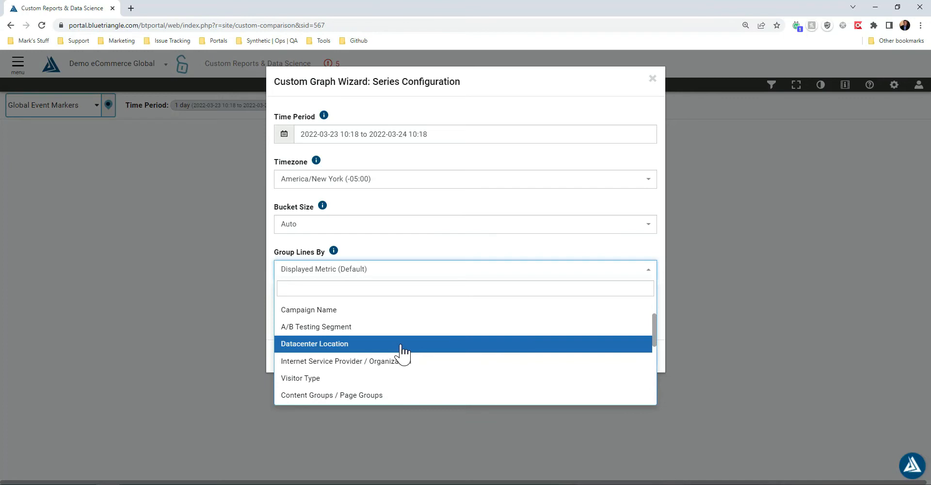
scroll(402, 349, "down", 2)
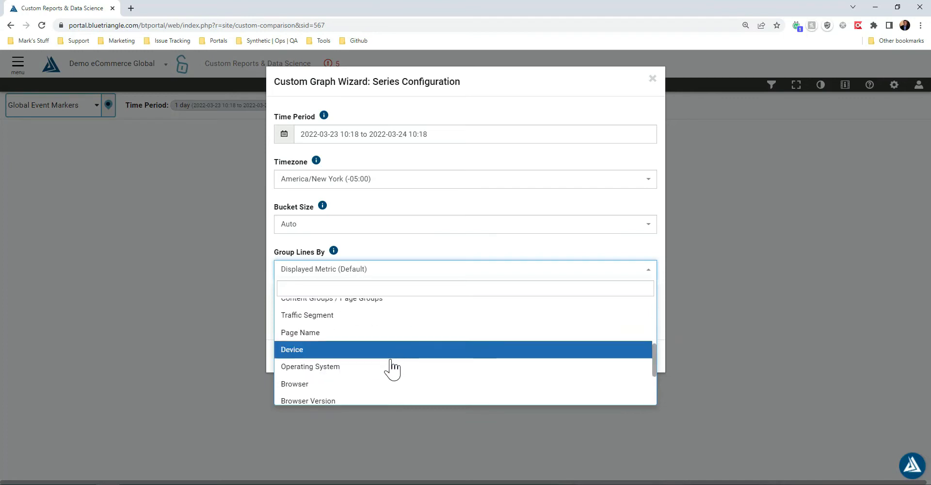
scroll(393, 357, "down", 2)
scroll(393, 356, "down", 2)
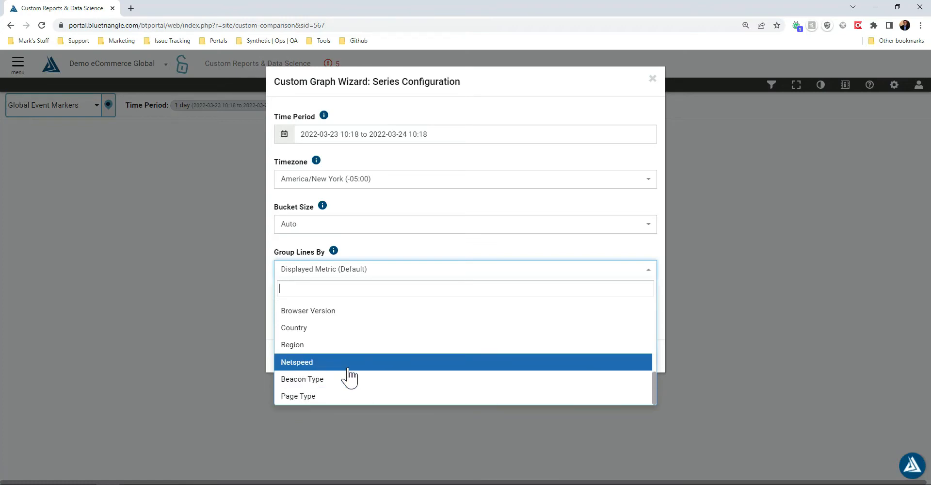
left_click(341, 269)
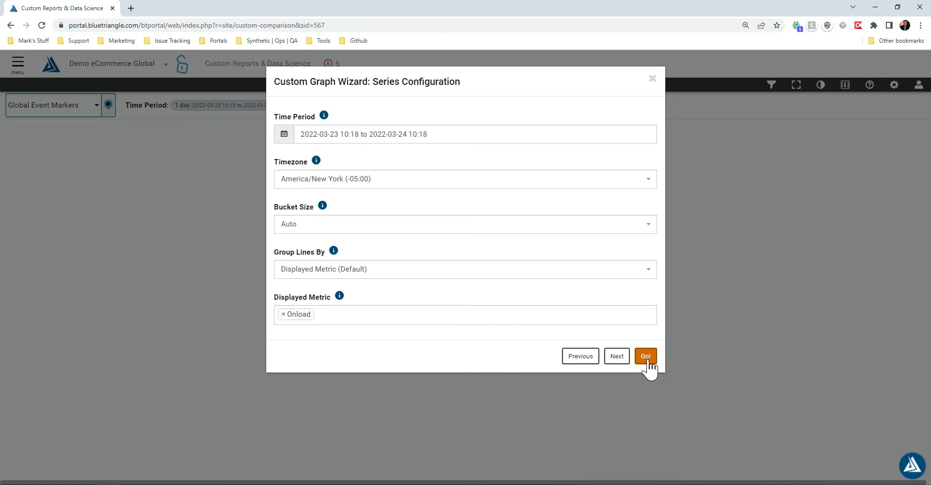
Step: In the filter configuration, expand the Marketing and Network Infrastructure sections and clear the Page Name filter
left_click(616, 356)
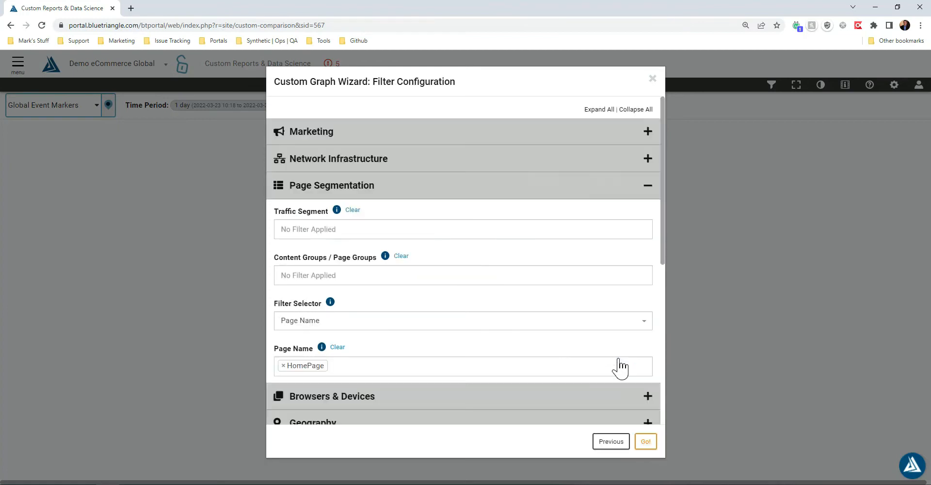
left_click(394, 143)
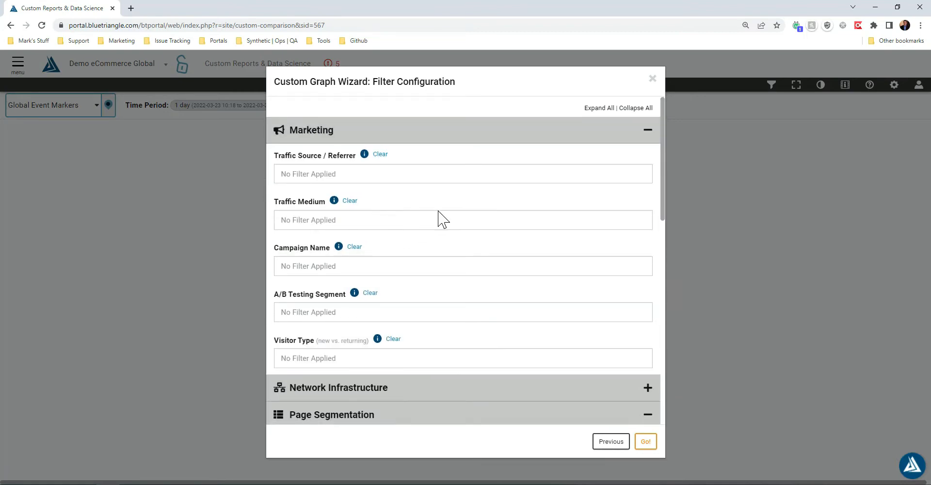
scroll(434, 228, "down", 2)
left_click(426, 292)
scroll(443, 262, "down", 3)
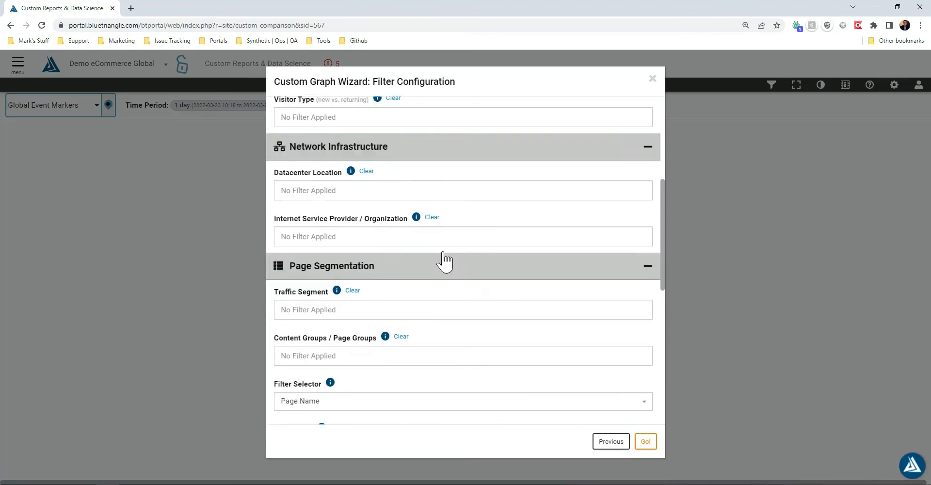
scroll(422, 262, "down", 2)
scroll(434, 257, "down", 2)
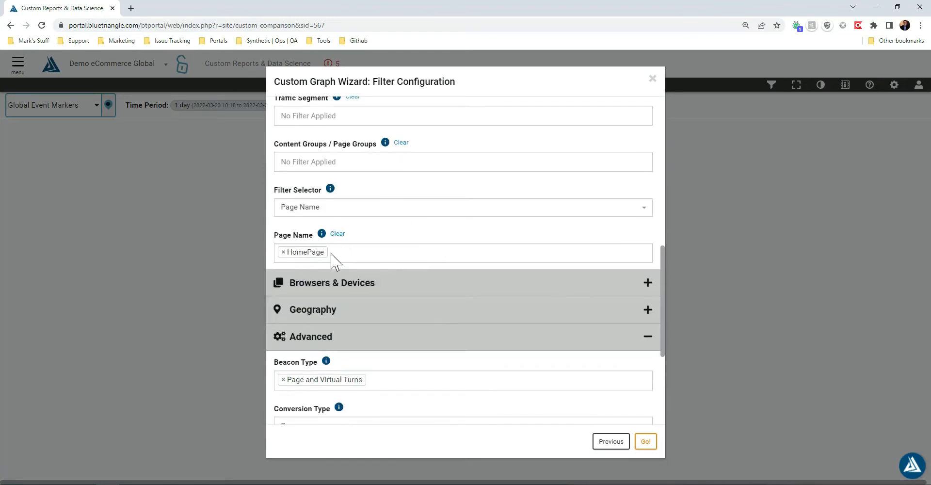
left_click(338, 234)
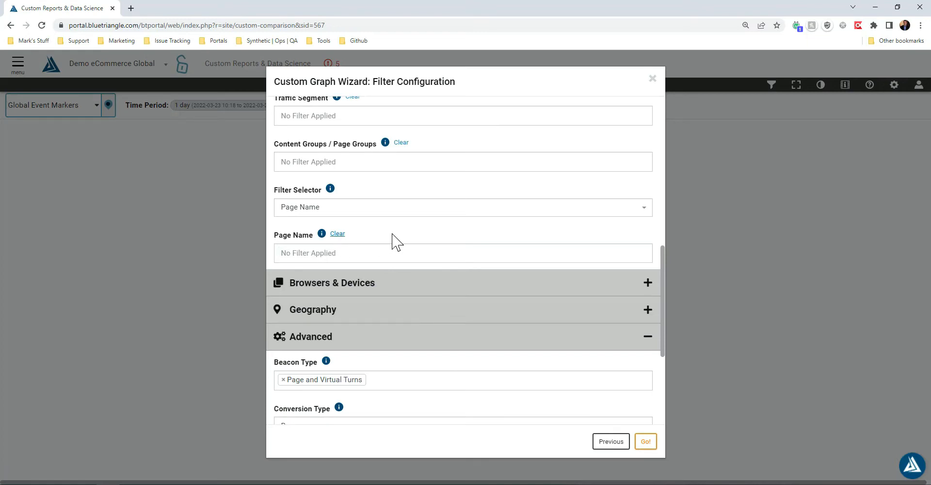
Step: Expand the Browsers & Devices and Geography sections and review their filters along with the Advanced ones
scroll(437, 243, "down", 2)
left_click(412, 194)
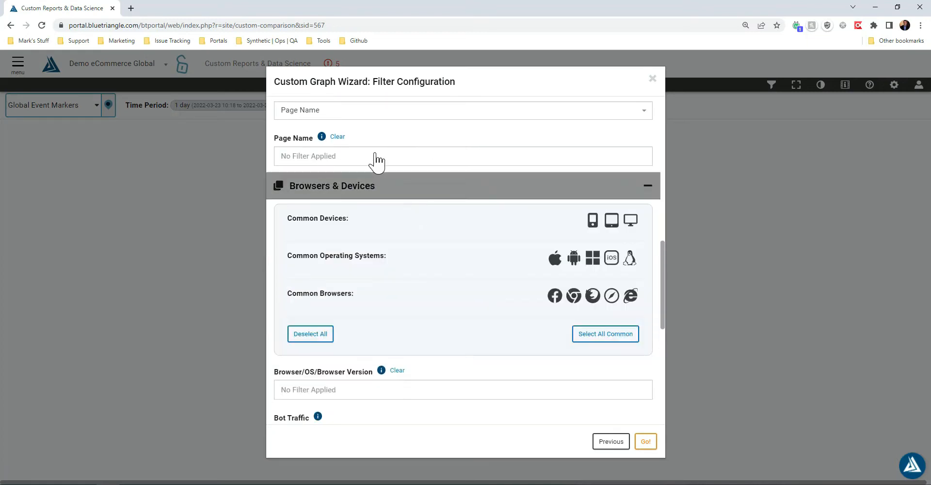
scroll(414, 192, "down", 5)
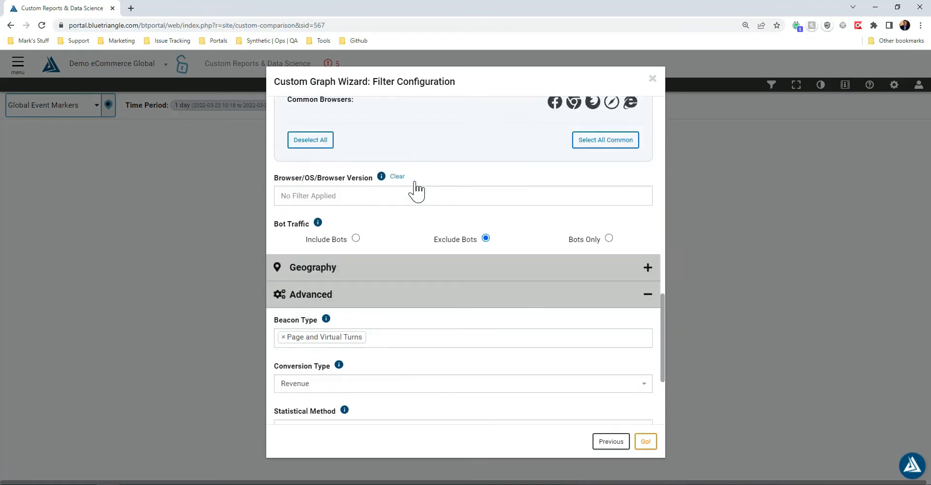
left_click(396, 272)
scroll(398, 278, "down", 5)
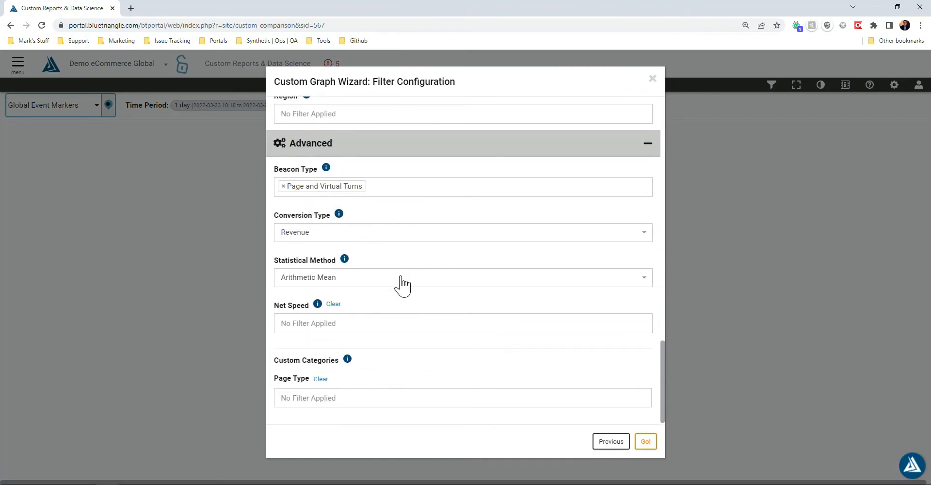
Step: Collapse all six filter sections, from Marketing through Advanced
scroll(400, 284, "up", 15)
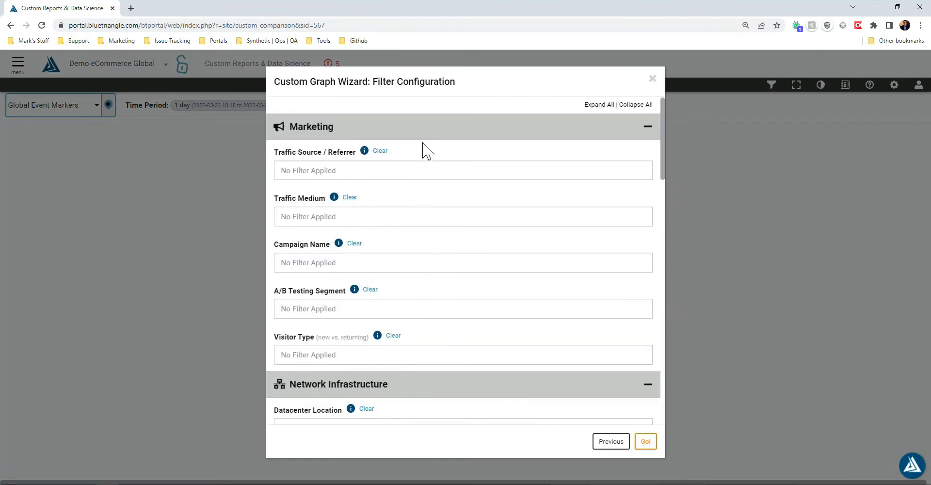
left_click(429, 127)
left_click(430, 163)
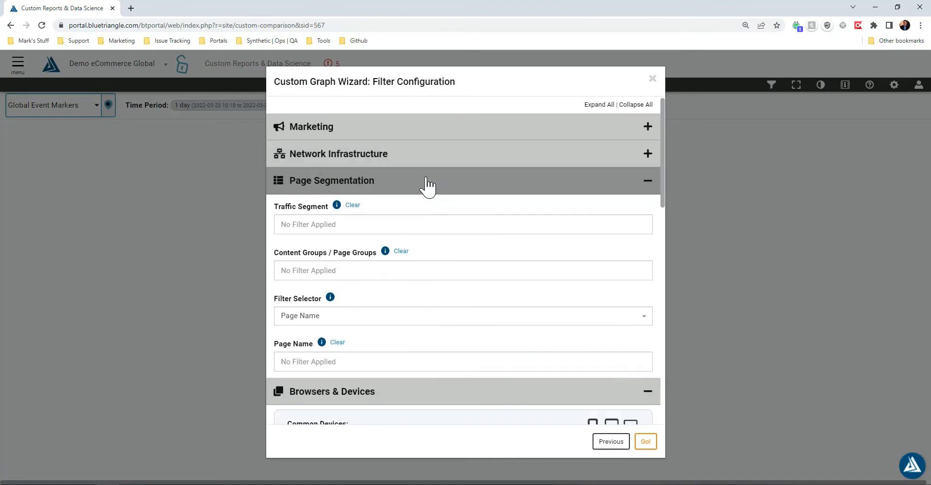
left_click(427, 186)
left_click(428, 214)
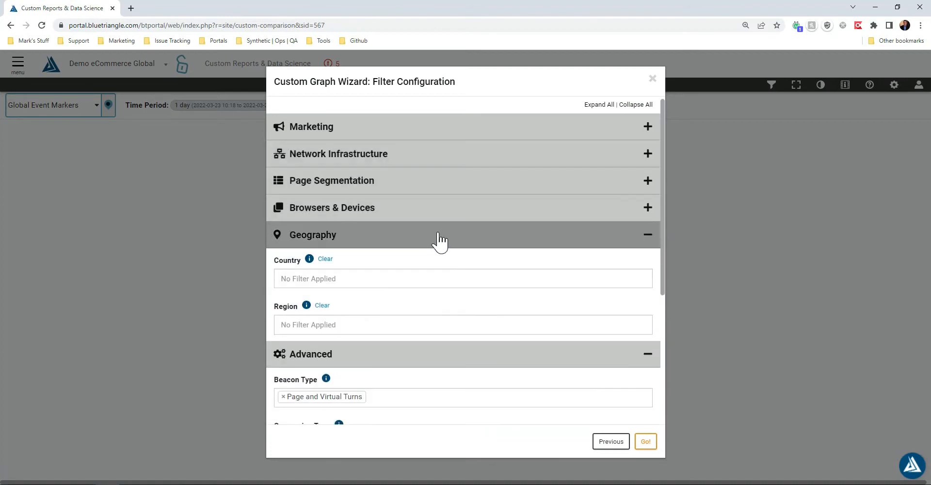
left_click(442, 243)
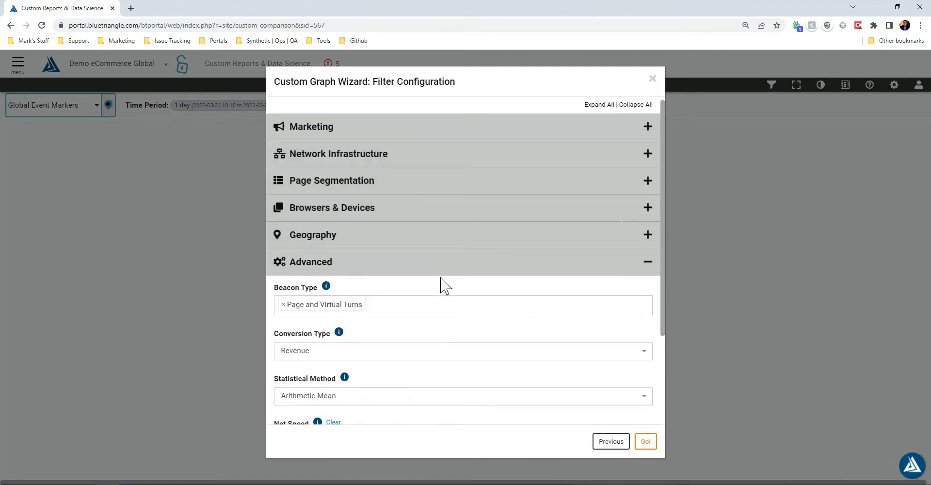
left_click(442, 264)
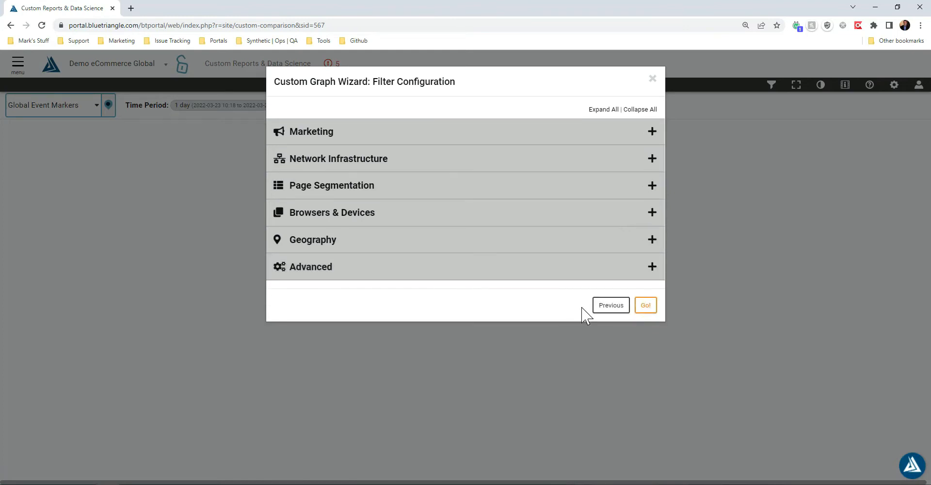
Step: Return to the series configuration, generate the Onload line graph, and view the averages below it
left_click(612, 306)
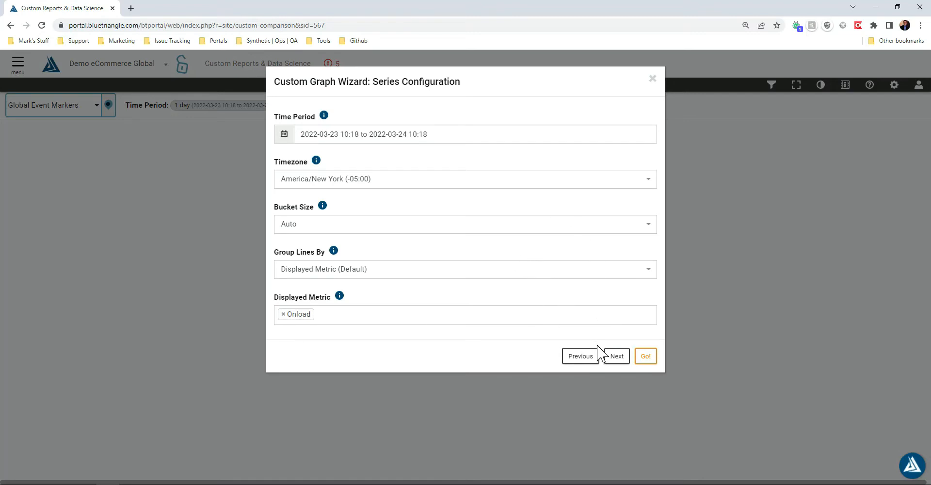
left_click(649, 360)
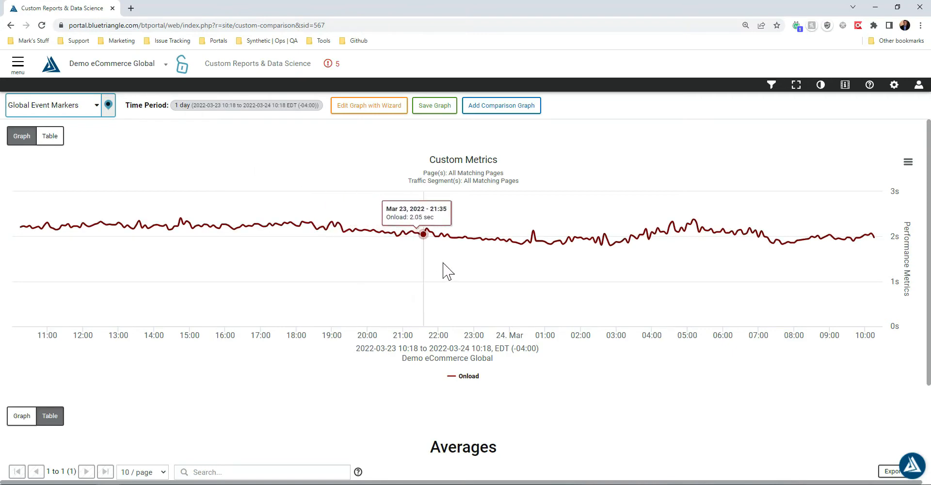
scroll(458, 293, "down", 2)
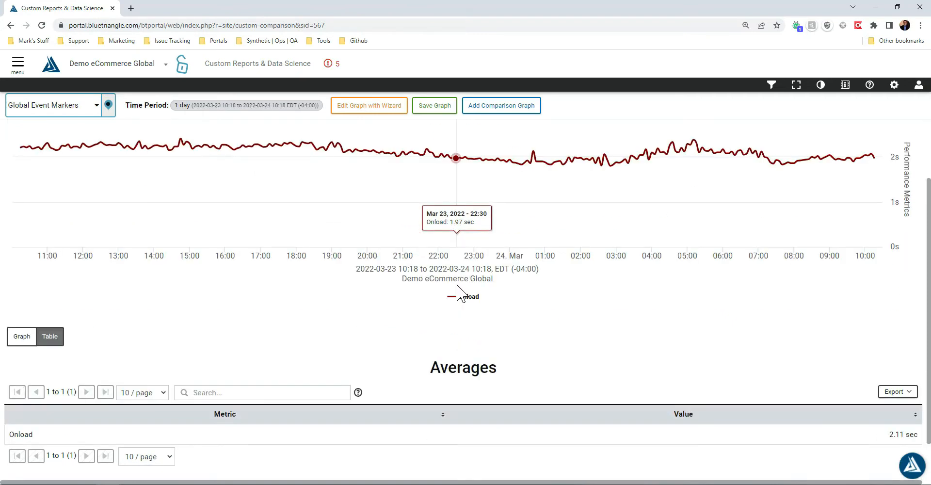
scroll(440, 309, "up", 2)
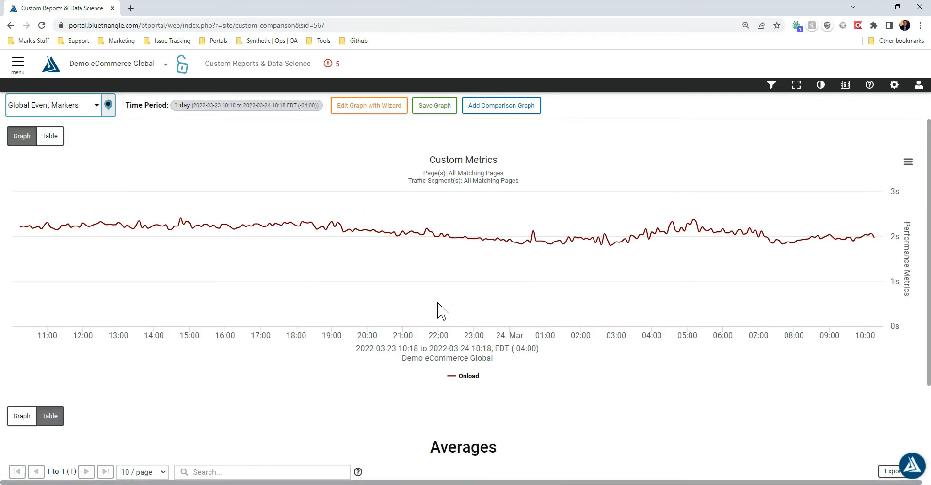
Step: Switch the Custom Metrics graph to a table and the Averages table to a graph, returning each to its original view
left_click(56, 143)
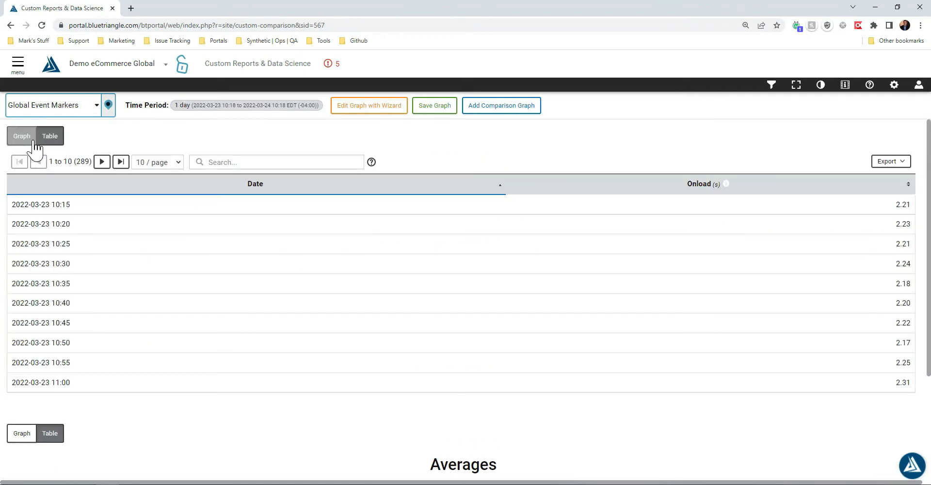
left_click(34, 140)
scroll(107, 291, "down", 2)
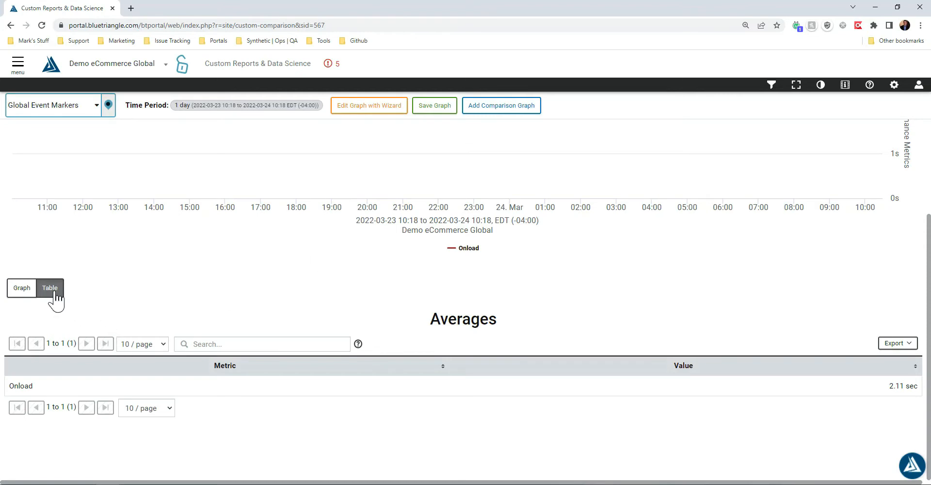
left_click(22, 289)
mouse_move(384, 372)
scroll(385, 371, "down", 2)
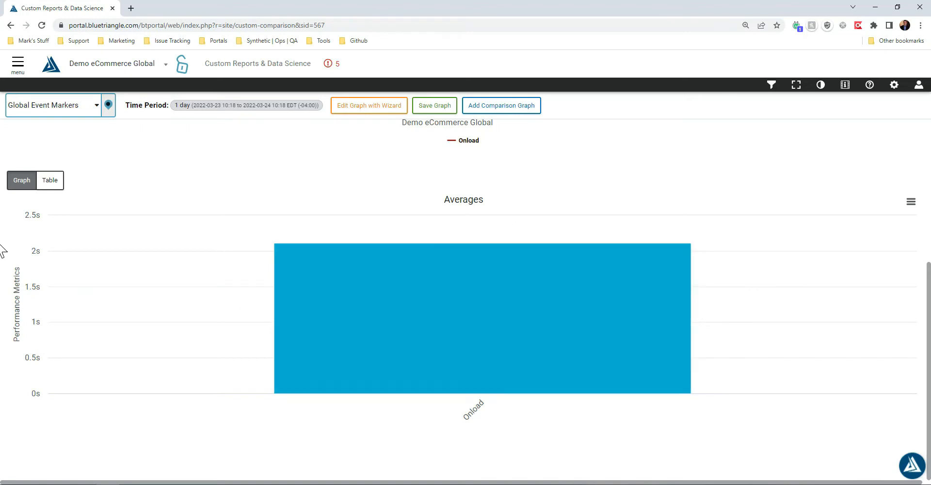
left_click(52, 186)
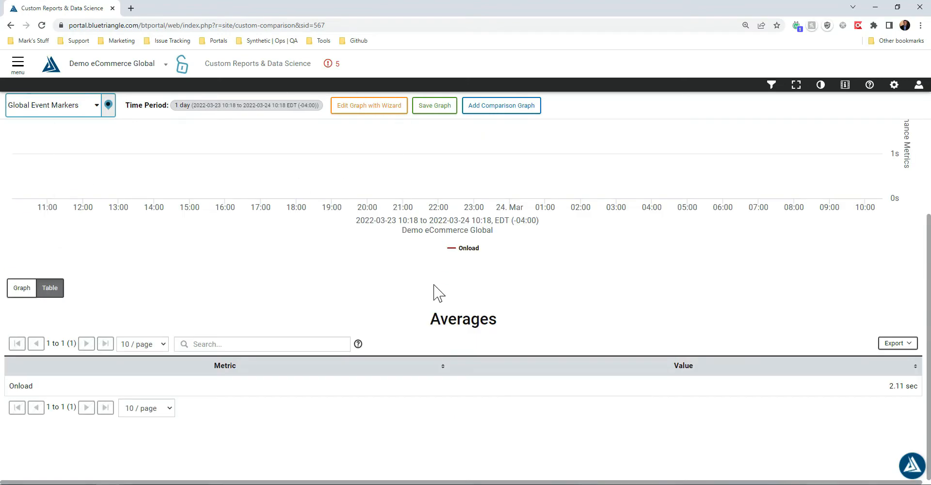
scroll(435, 291, "up", 3)
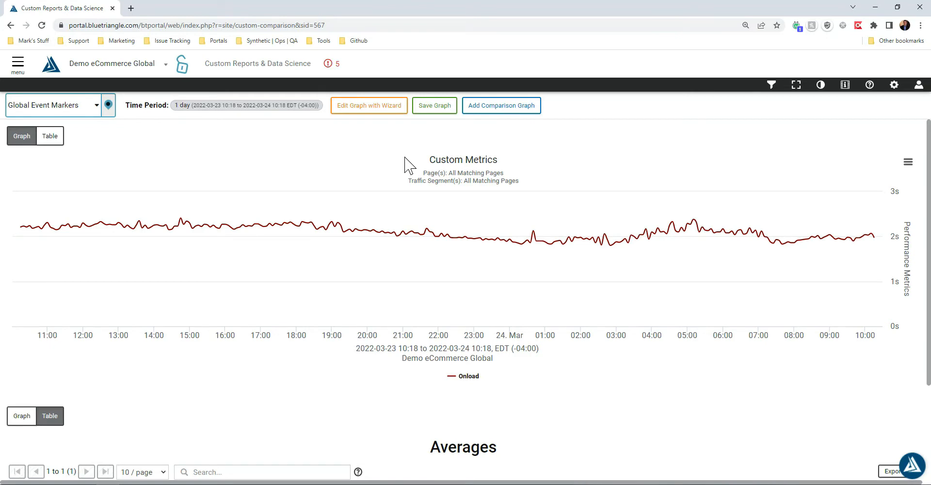
Step: Save the Onload line graph as an analysis named "All Pages - Onload" and dismiss the confirmation
left_click(438, 109)
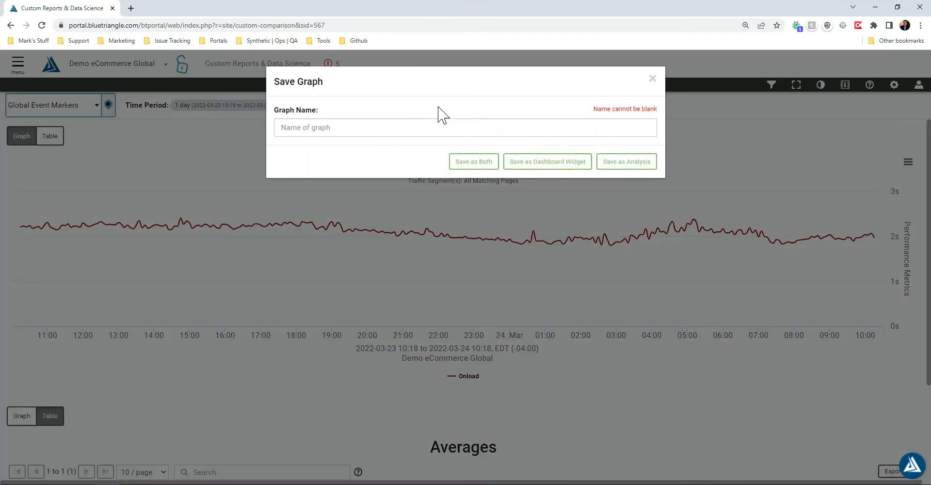
left_click(363, 127)
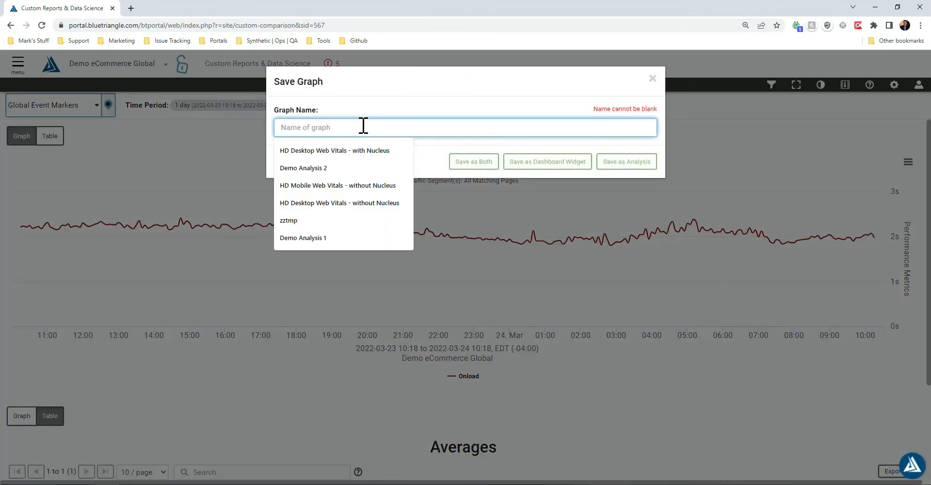
type("All Pages - Onload")
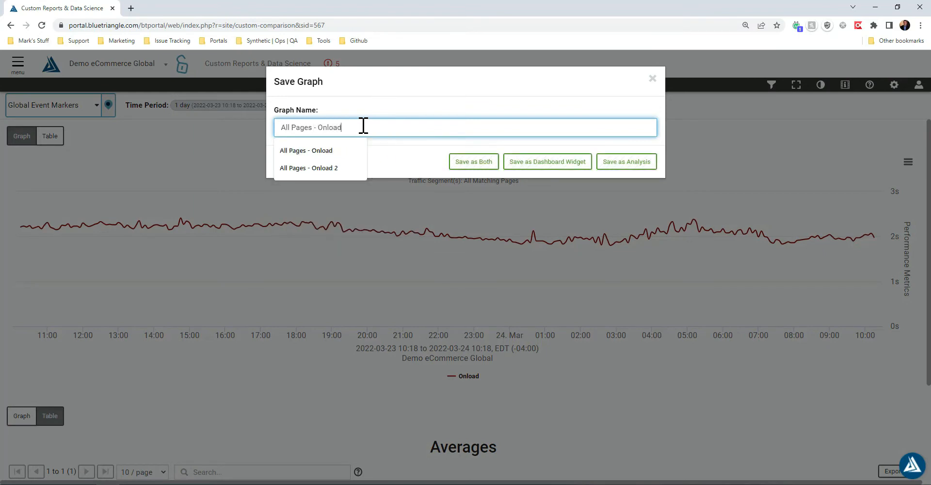
left_click(385, 90)
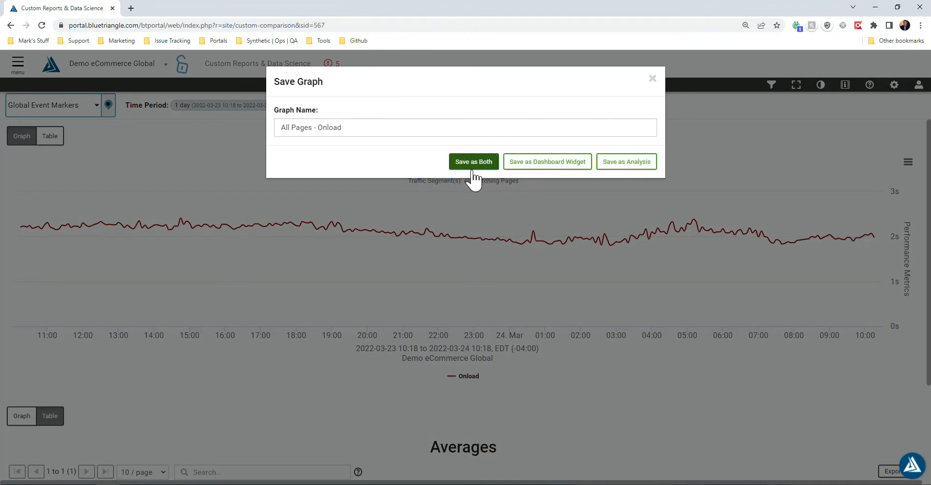
left_click(645, 168)
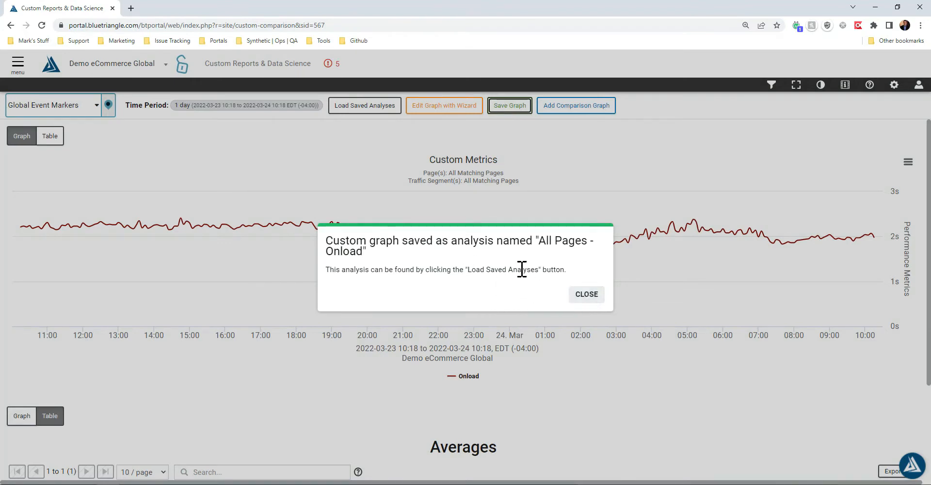
left_click(587, 296)
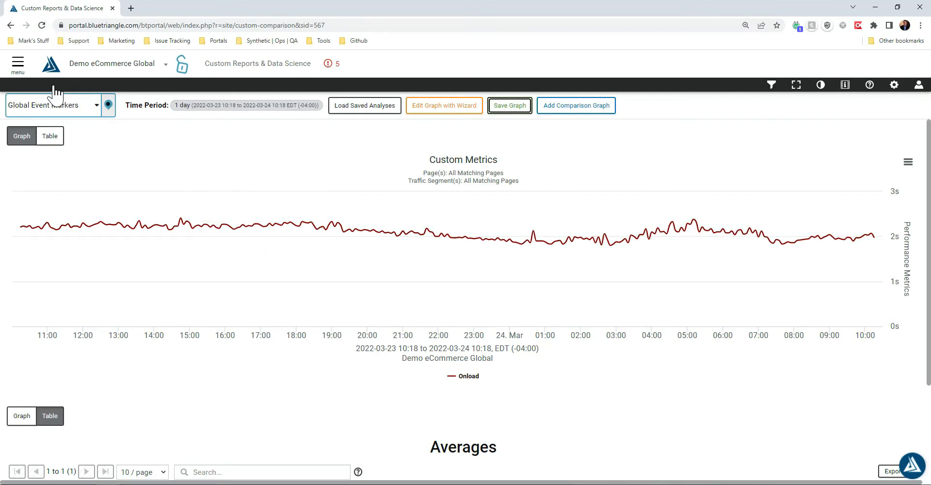
Step: Reload the custom reports page and view the saved analysis "All Pages - Onload"
left_click(41, 25)
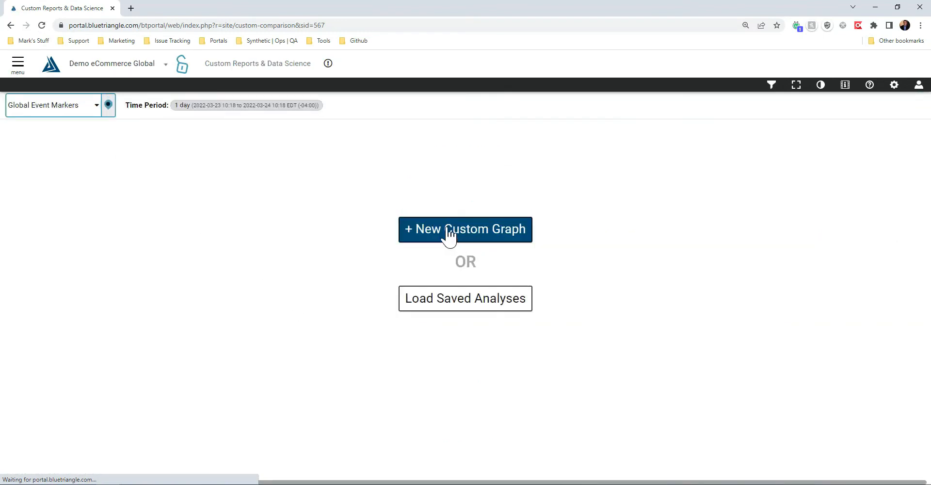
left_click(473, 313)
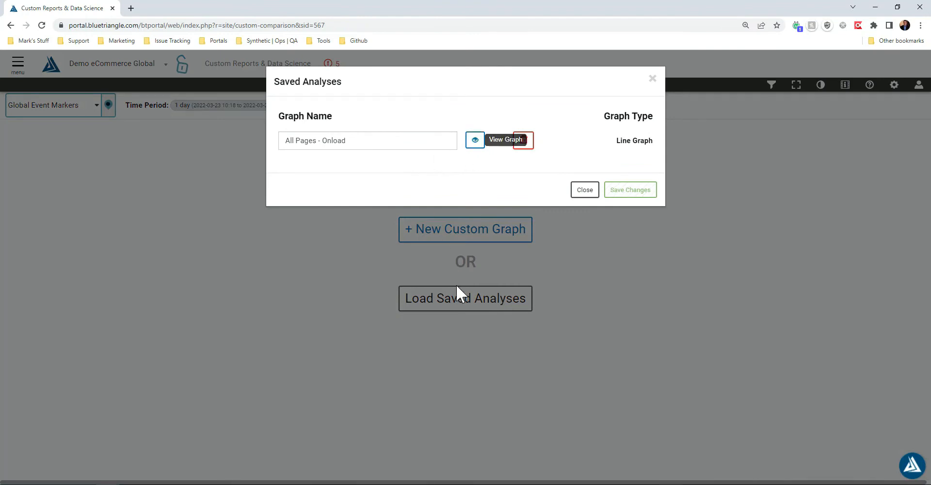
left_click(475, 146)
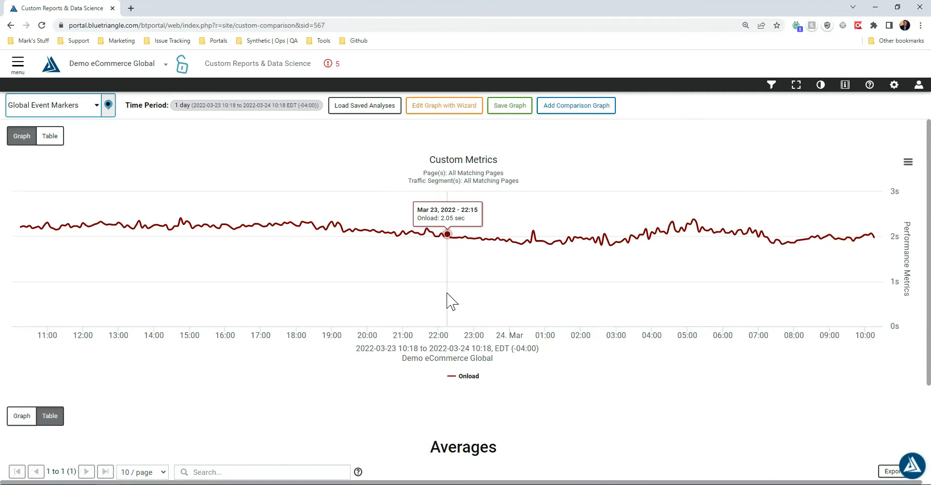
Step: Save the loaded graph as a dashboard widget named "All Pages - Onload 2"
left_click(516, 109)
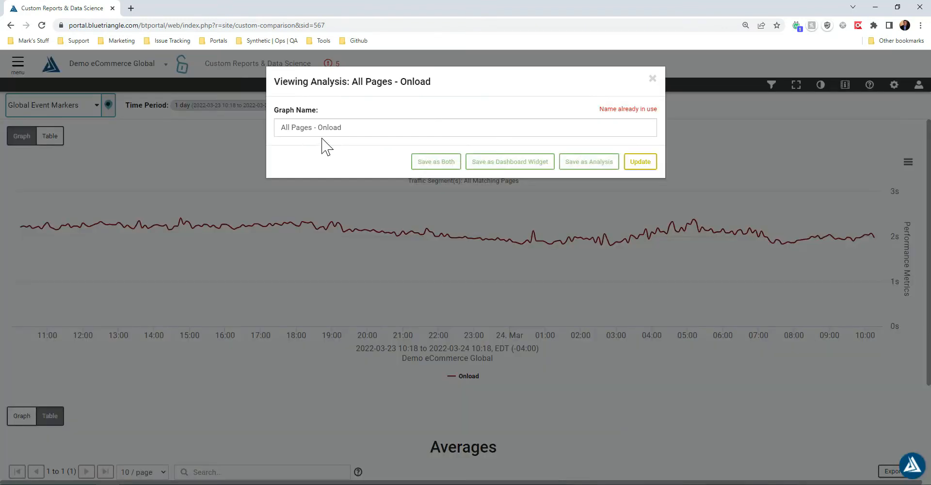
left_click(381, 127)
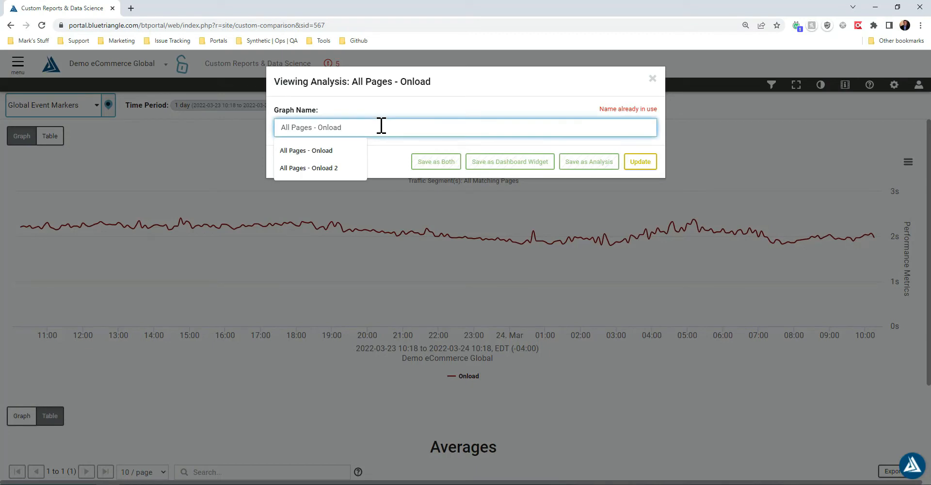
type("2")
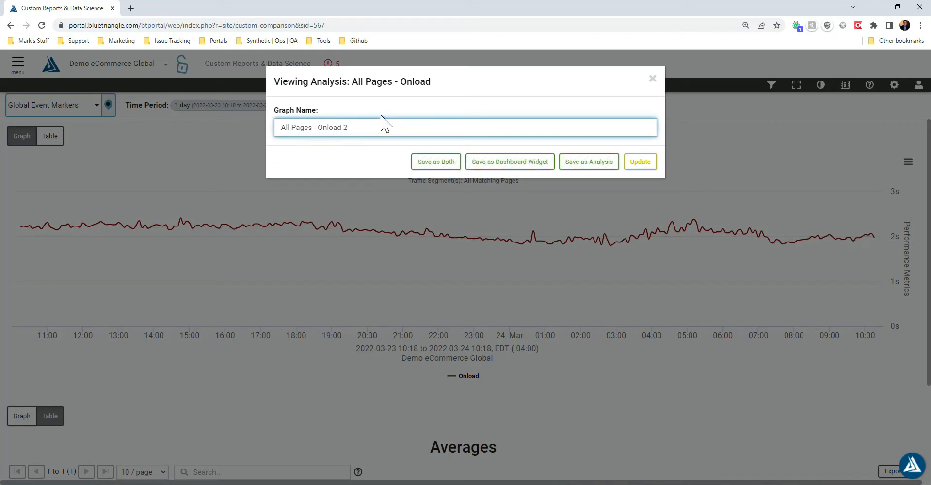
left_click(388, 112)
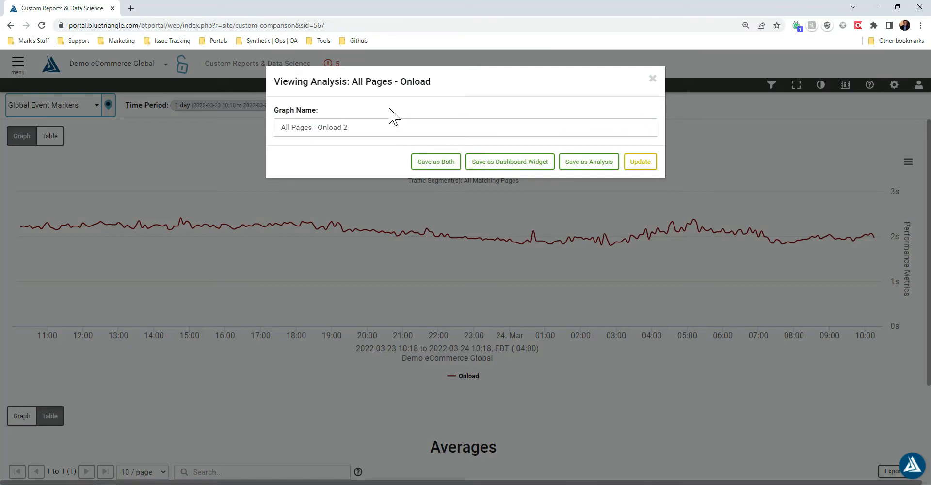
left_click(518, 163)
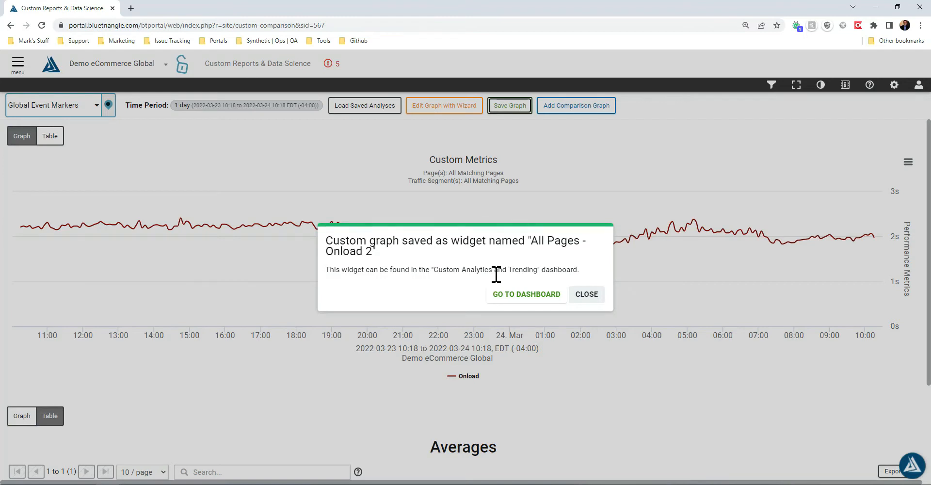
Step: Go to the dashboard containing the saved widget and review the available auto refresh intervals
left_click(527, 294)
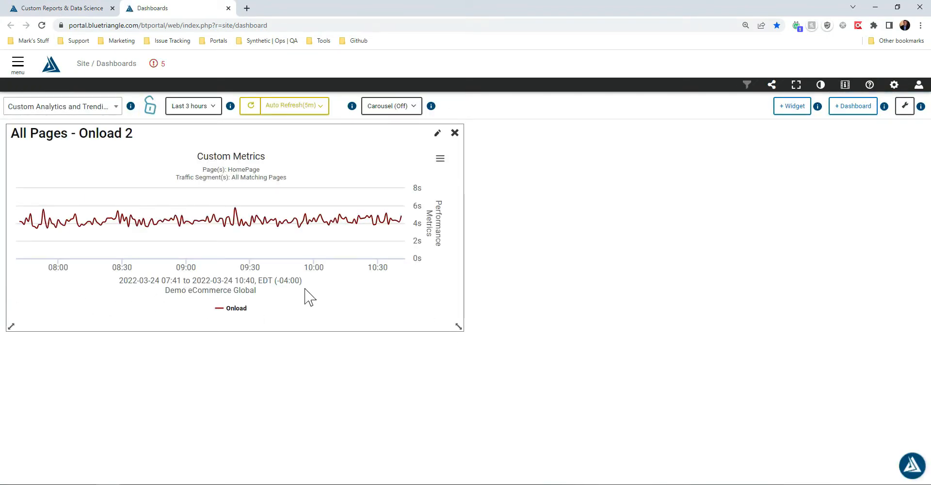
left_click(320, 108)
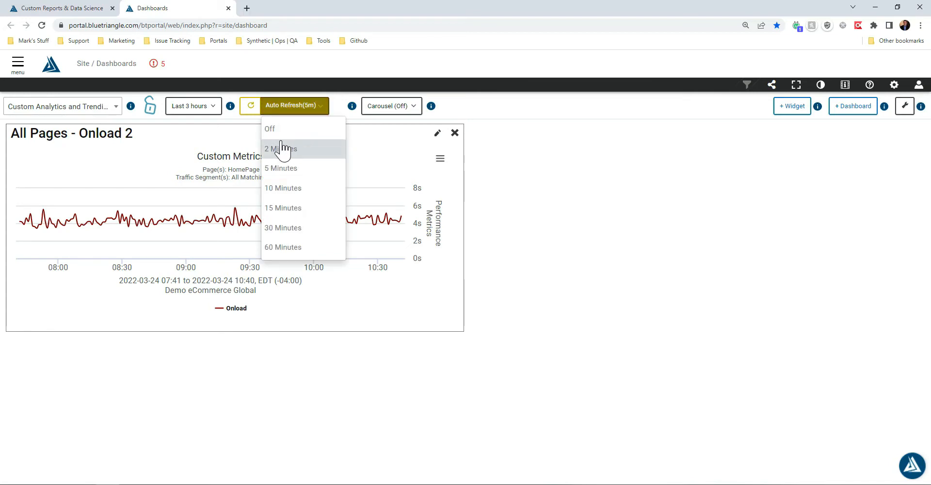
left_click(380, 139)
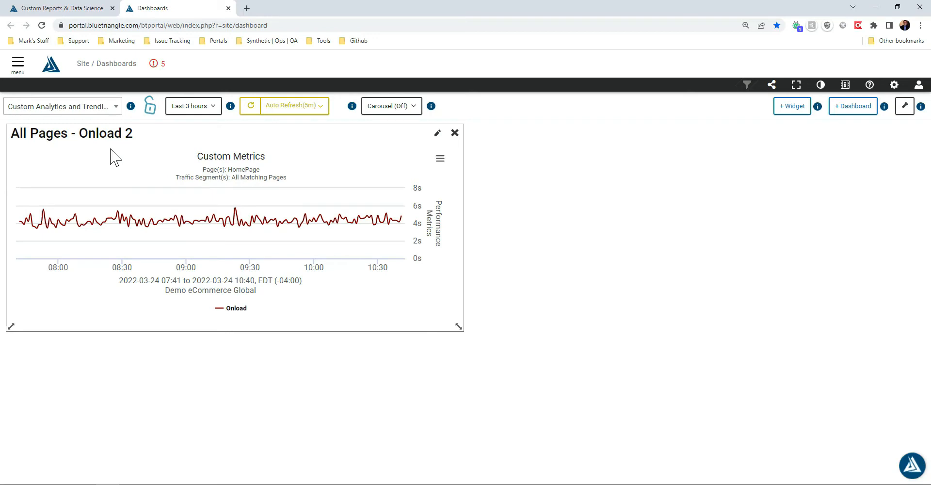
Step: Switch the displayed dashboard to Demo Dashboard 2
left_click(111, 115)
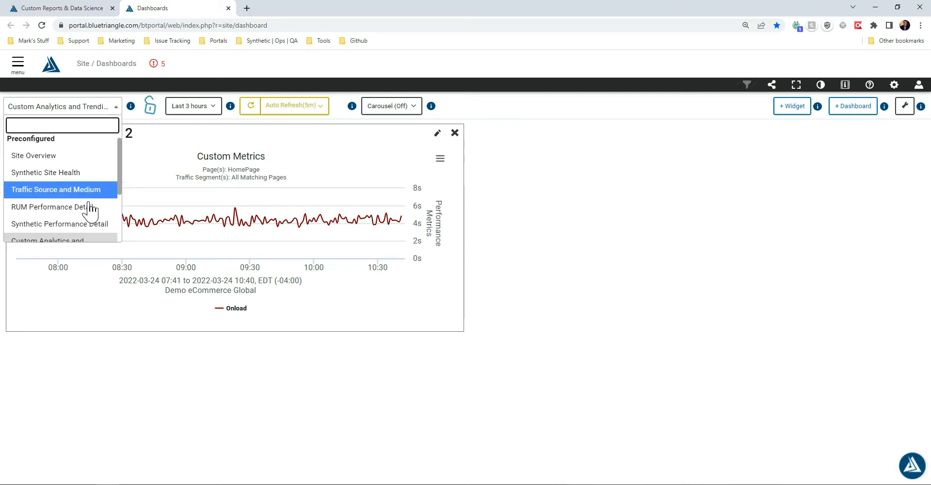
scroll(89, 207, "down", 3)
left_click(80, 236)
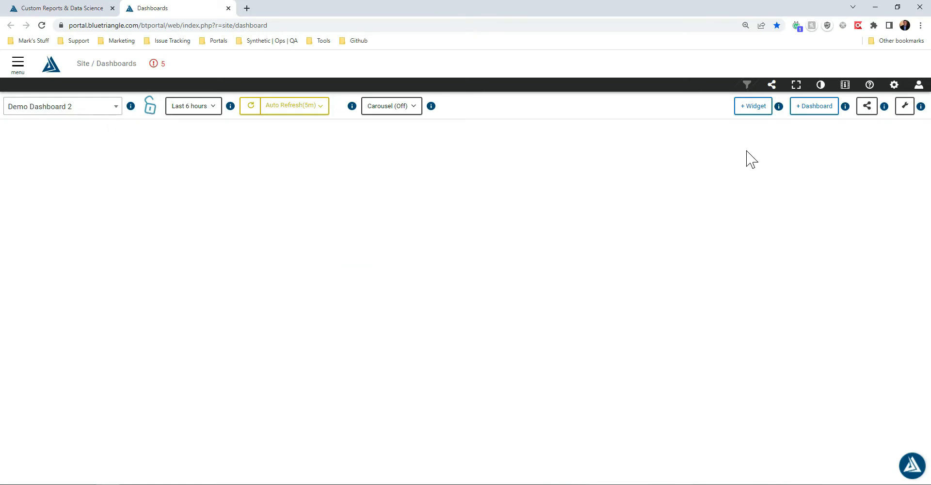
Step: Start a Real User custom widget, load the saved "All Pages - Onload 2" graph's filters, and close the wizard without adding it
left_click(758, 112)
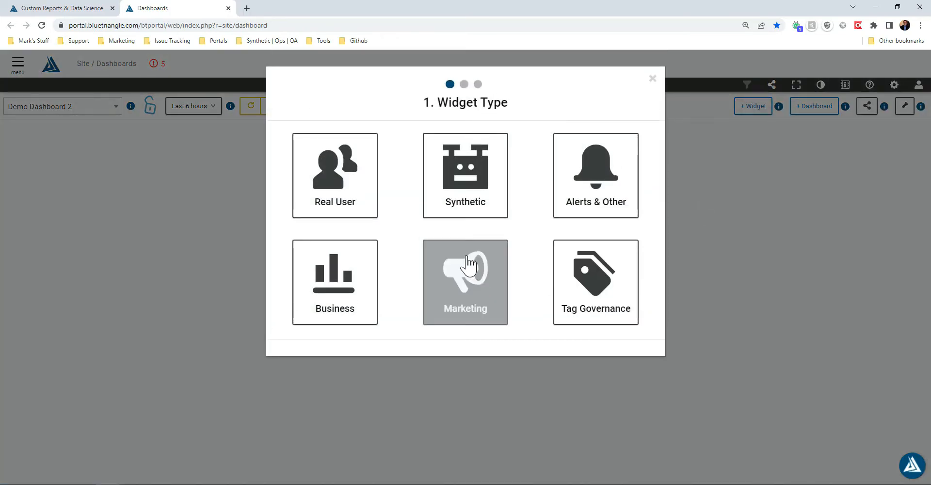
left_click(348, 195)
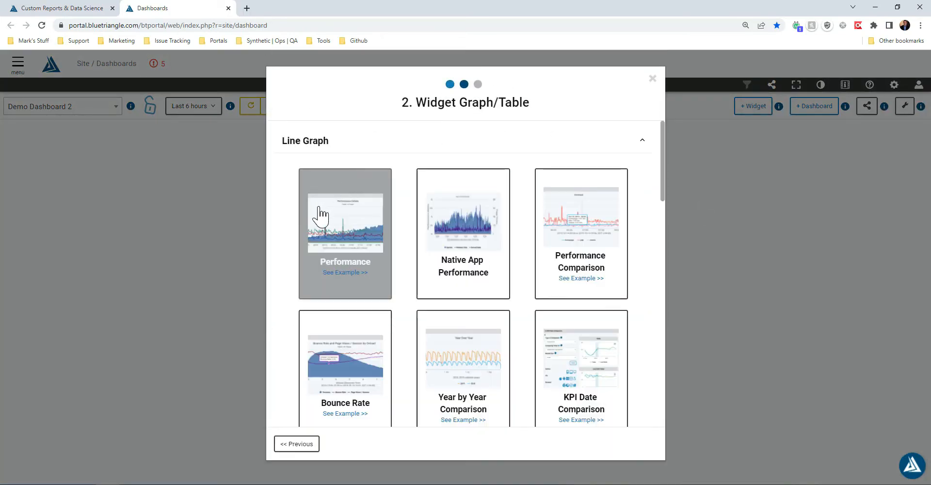
scroll(290, 232, "down", 20)
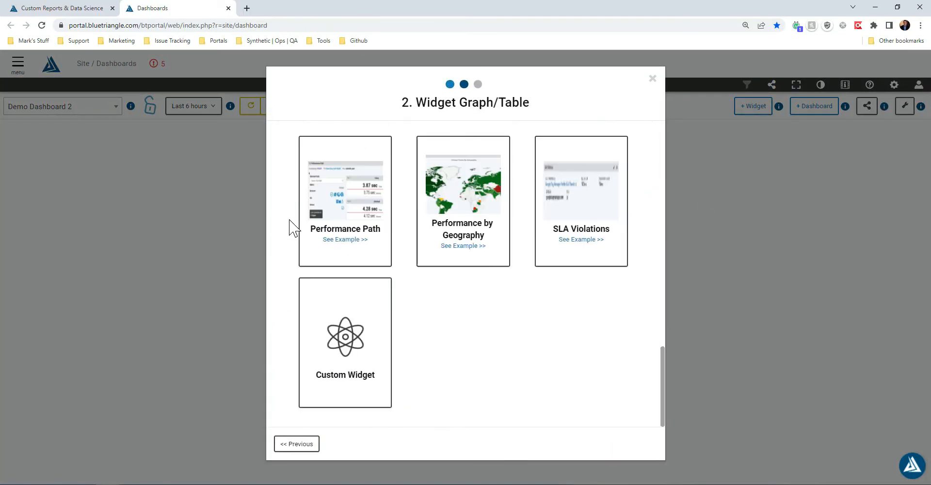
left_click(351, 347)
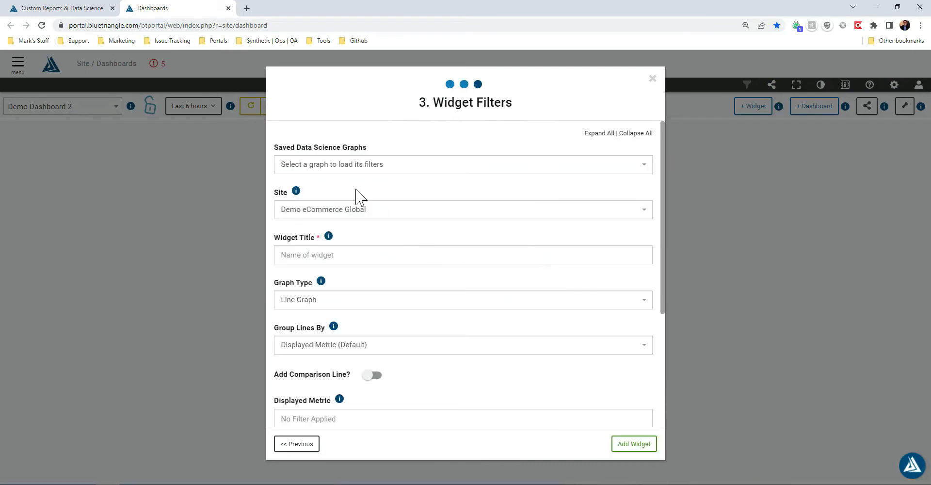
scroll(383, 291, "down", 2)
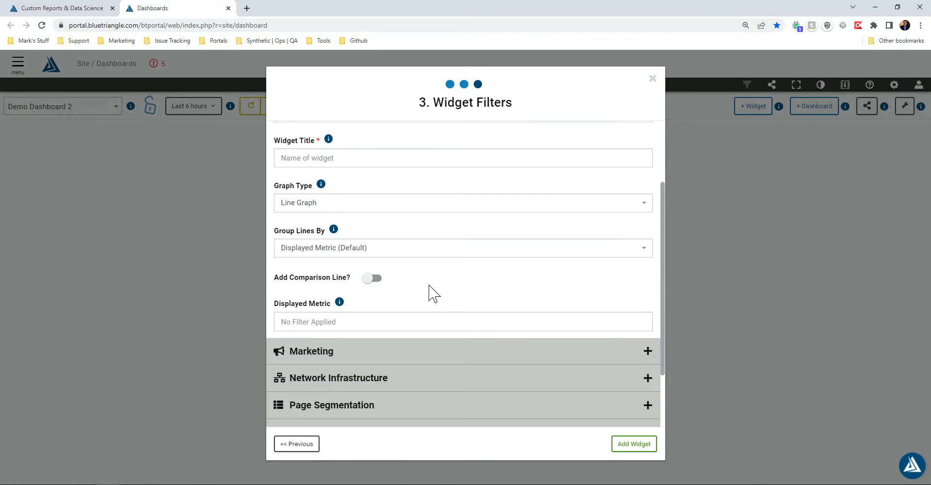
scroll(421, 281, "up", 2)
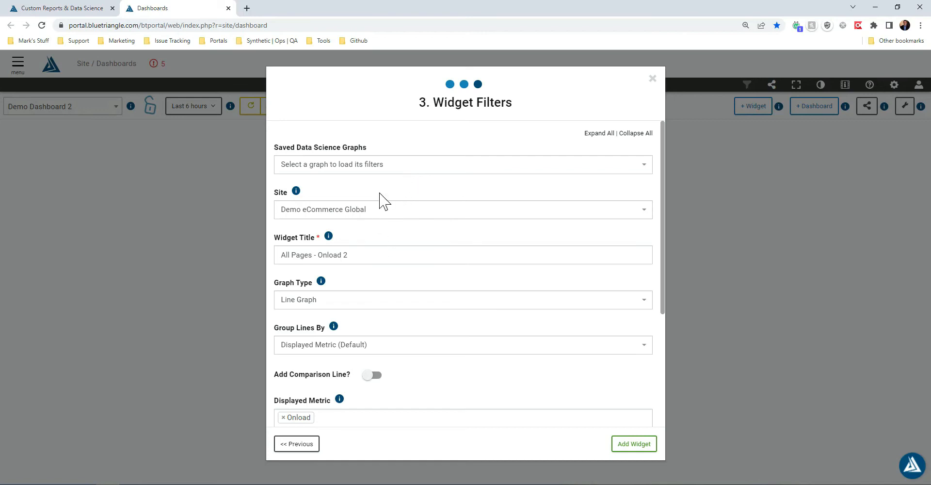
left_click(653, 80)
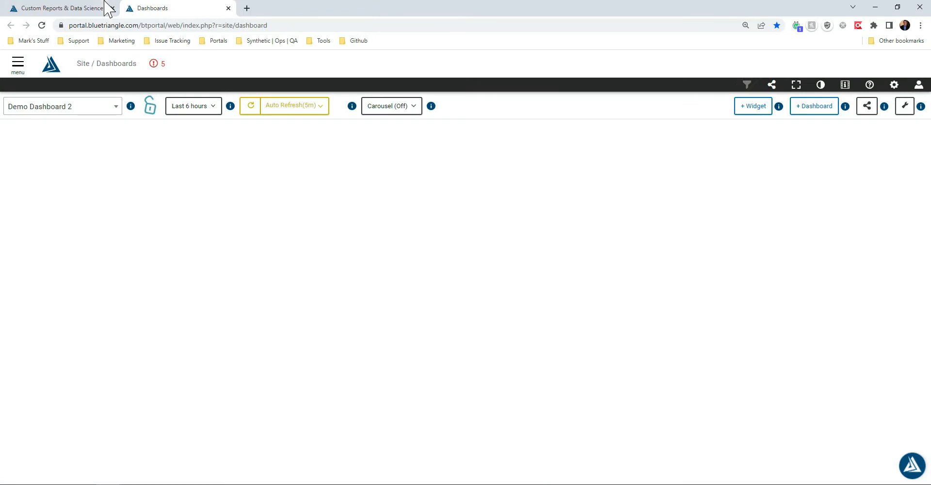
Step: Return to the Custom Reports & Data Science page and close the Dashboards browser tab
left_click(86, 8)
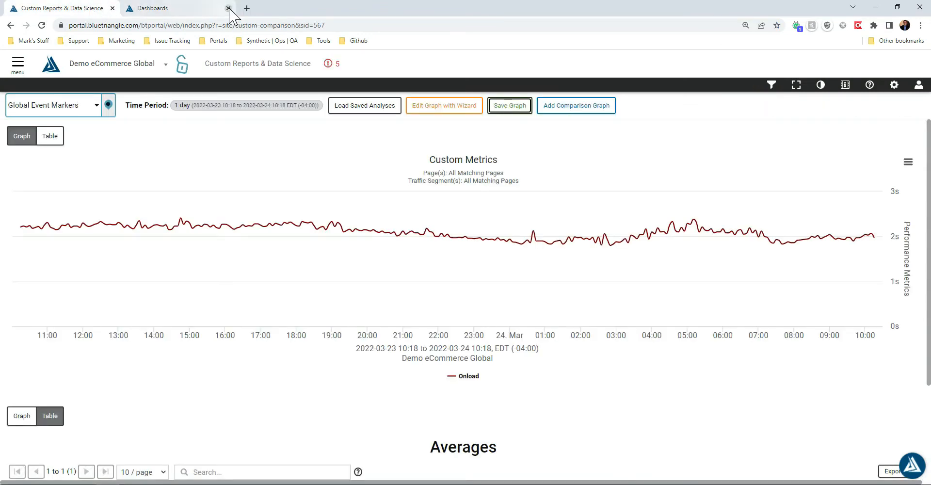
left_click(228, 8)
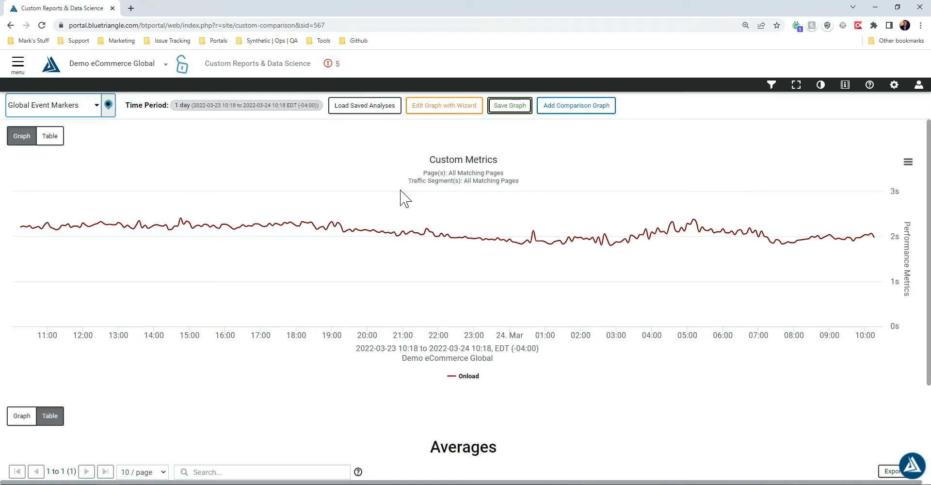
left_click(548, 164)
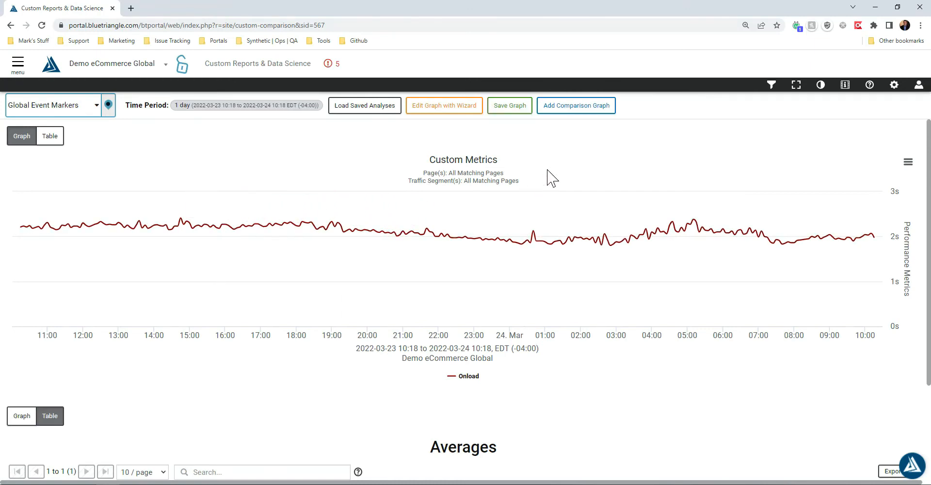
Step: Begin a comparison graph and replace its displayed metric Onload with Largest Contentful Paint
left_click(596, 108)
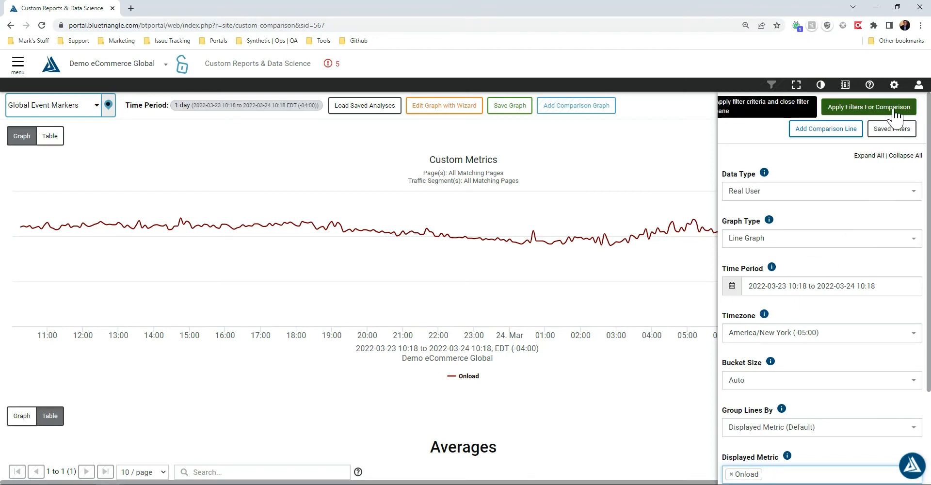
scroll(868, 339, "down", 2)
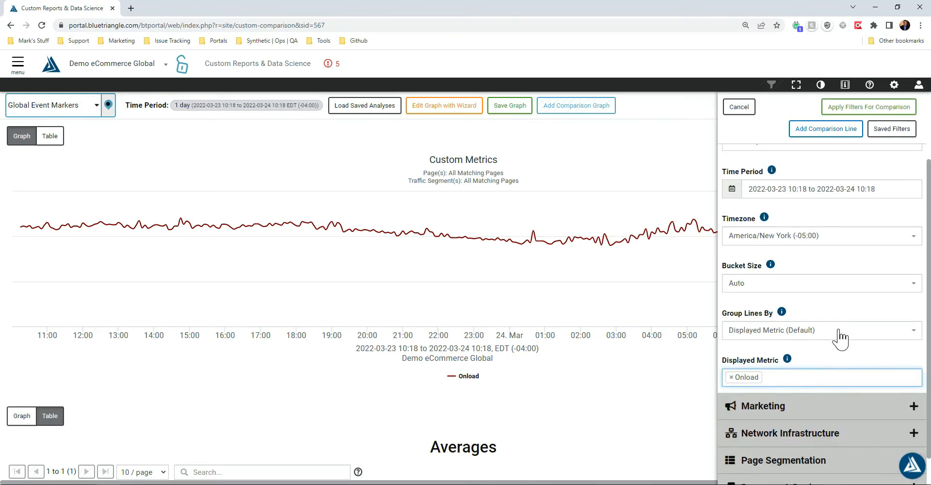
left_click(799, 379)
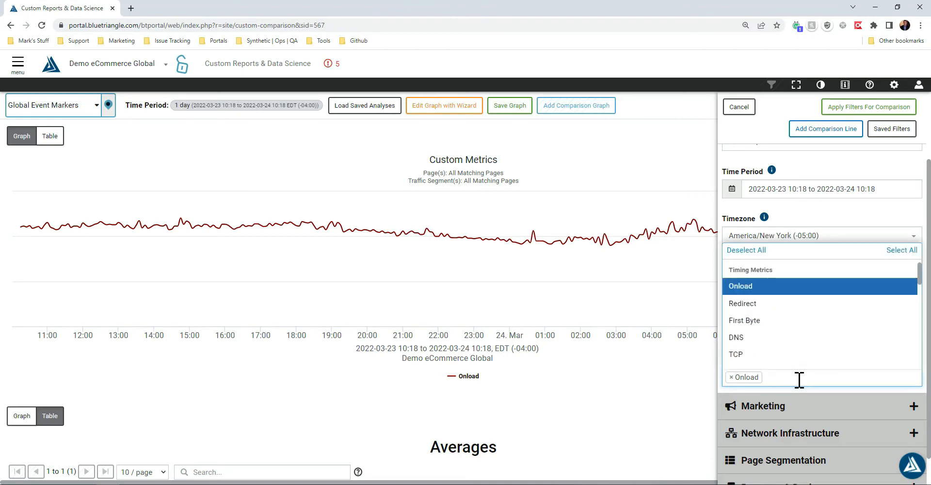
left_click(732, 378)
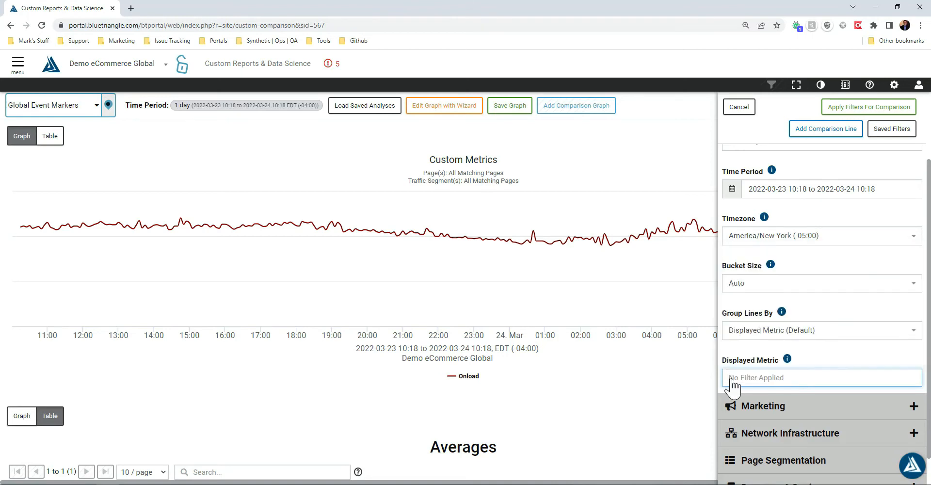
left_click(752, 377)
scroll(763, 323, "down", 3)
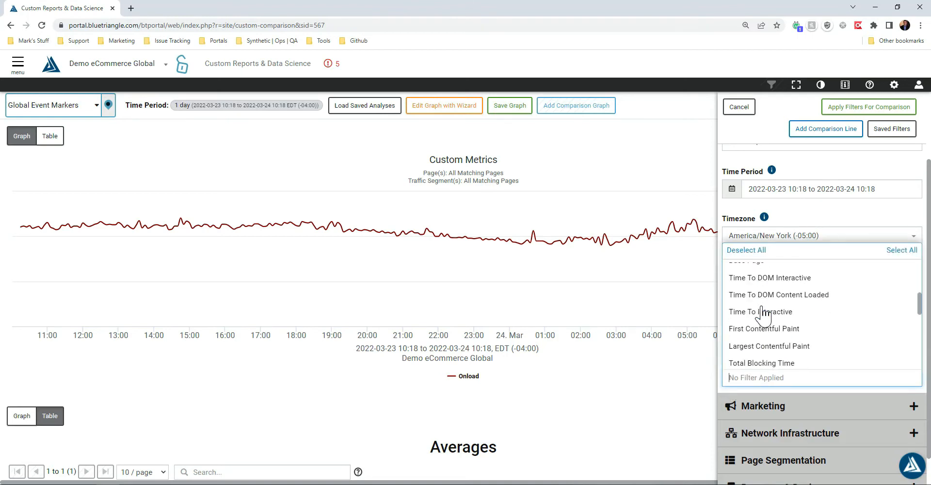
left_click(768, 346)
left_click(755, 390)
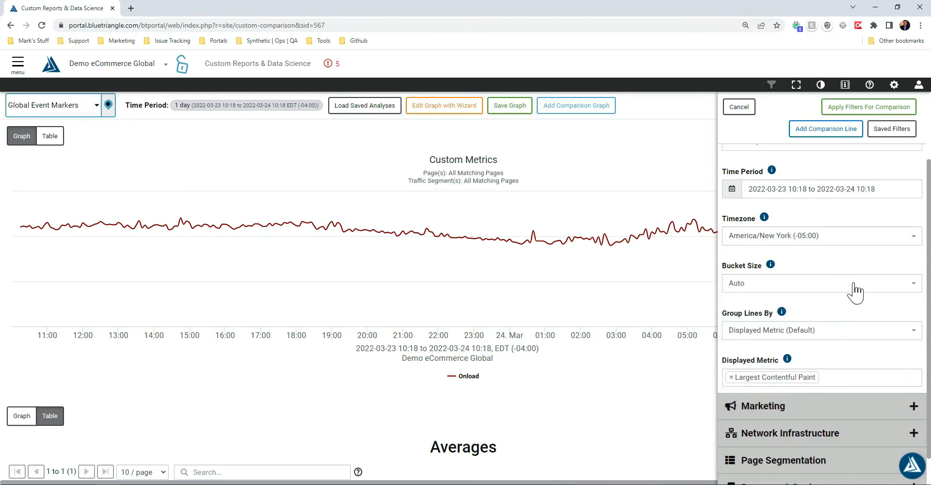
Step: Apply the Largest Contentful Paint filters to build the comparison graph and review both Averages tables
scroll(859, 299, "up", 3)
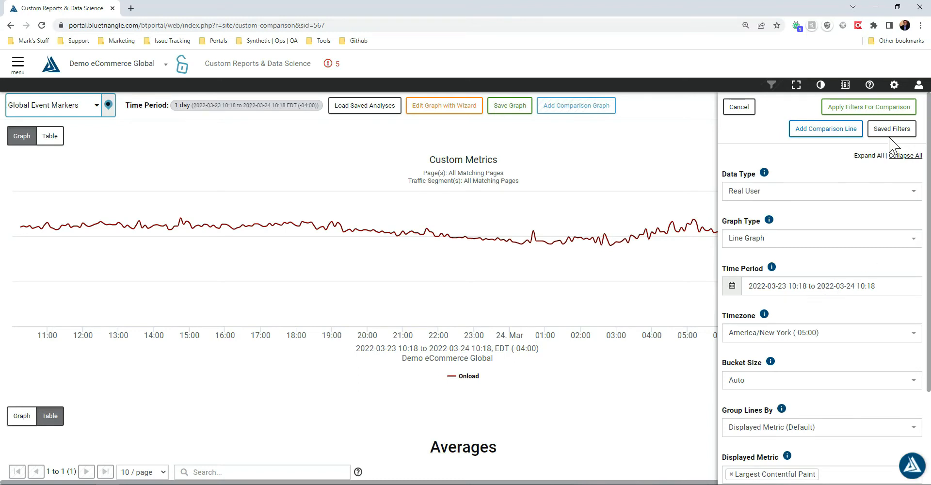
left_click(887, 111)
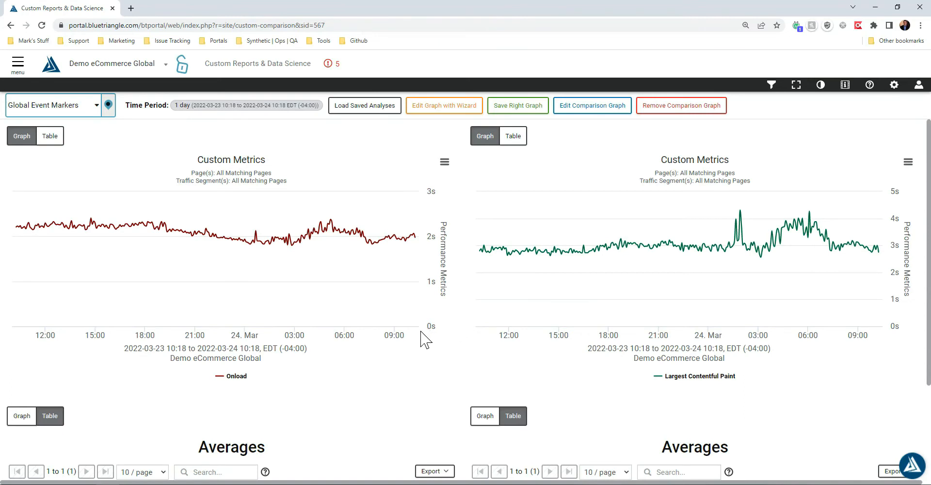
mouse_move(416, 325)
scroll(485, 281, "down", 3)
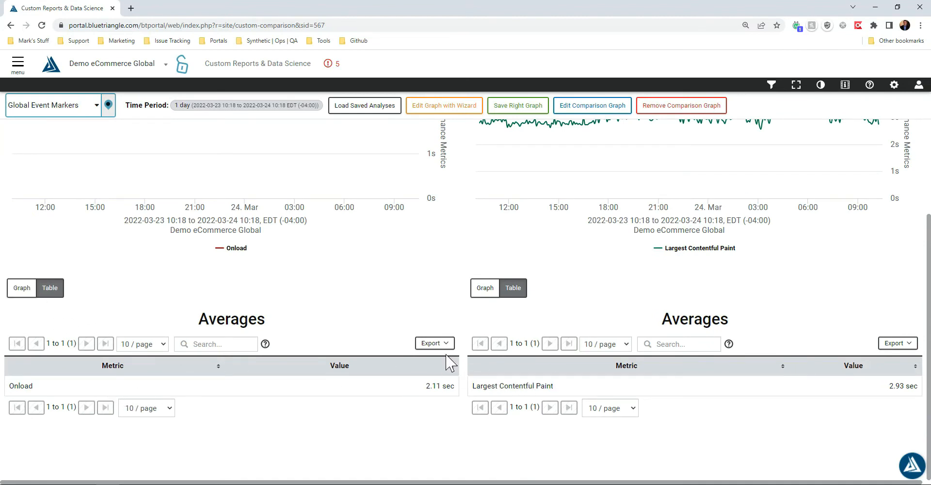
scroll(470, 362, "up", 3)
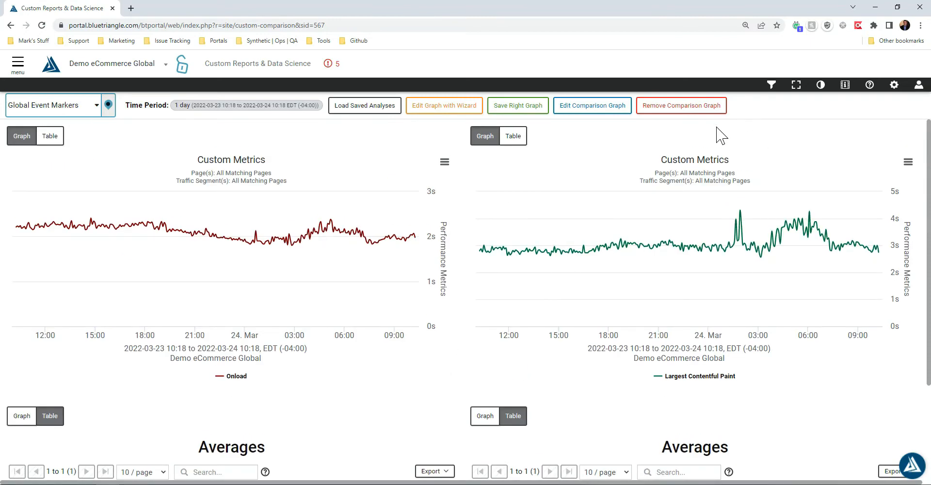
left_click(688, 107)
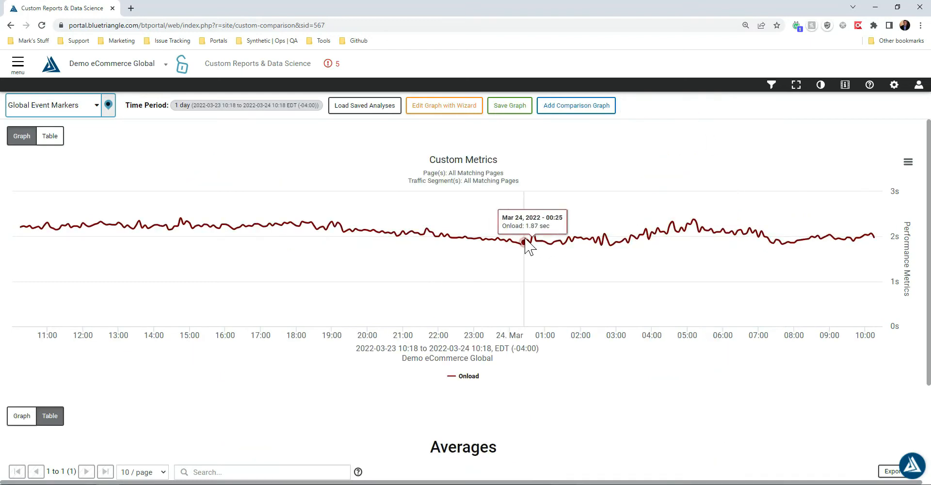
left_click(771, 85)
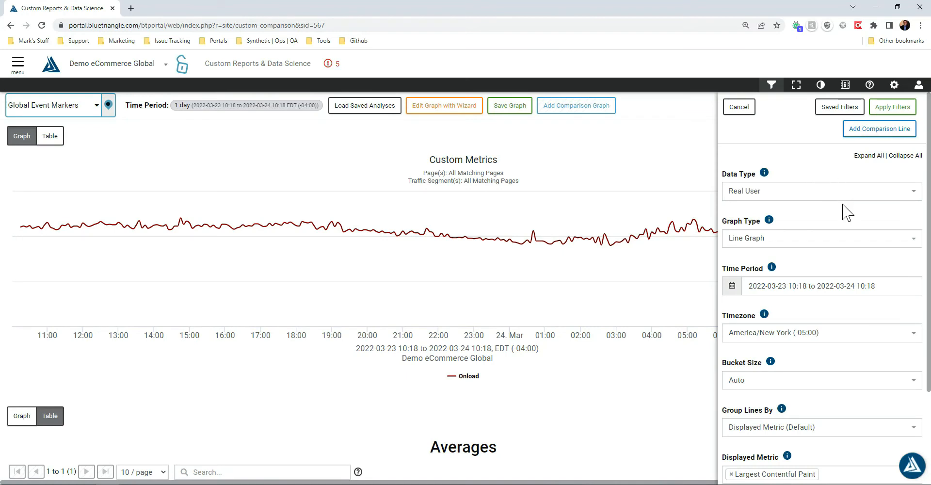
scroll(847, 387, "down", 3)
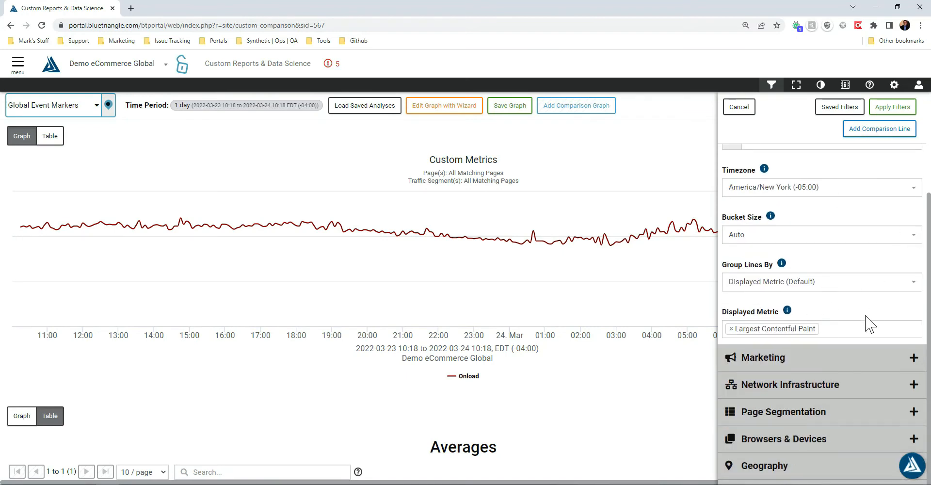
scroll(868, 322, "up", 3)
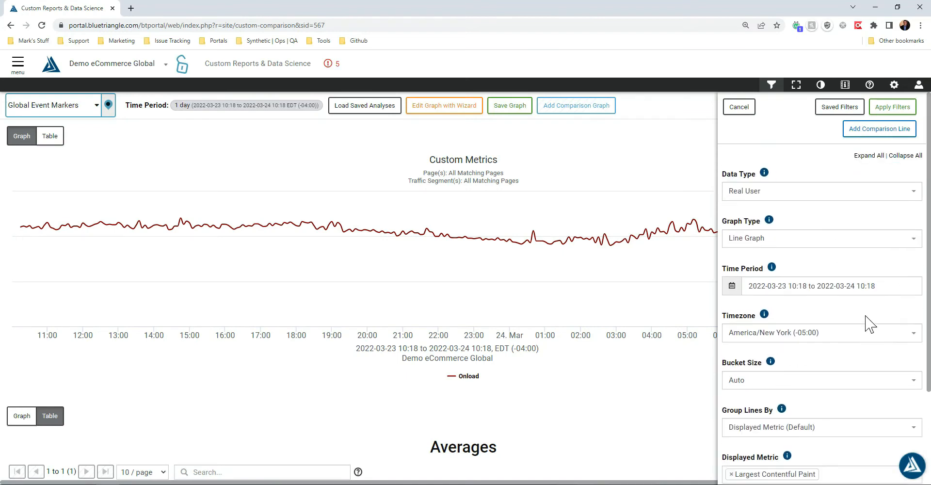
left_click(882, 138)
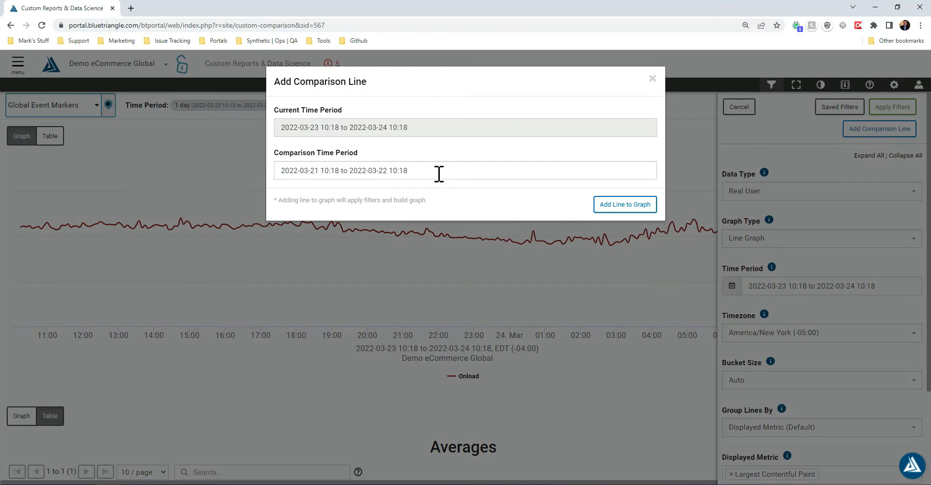
left_click(439, 173)
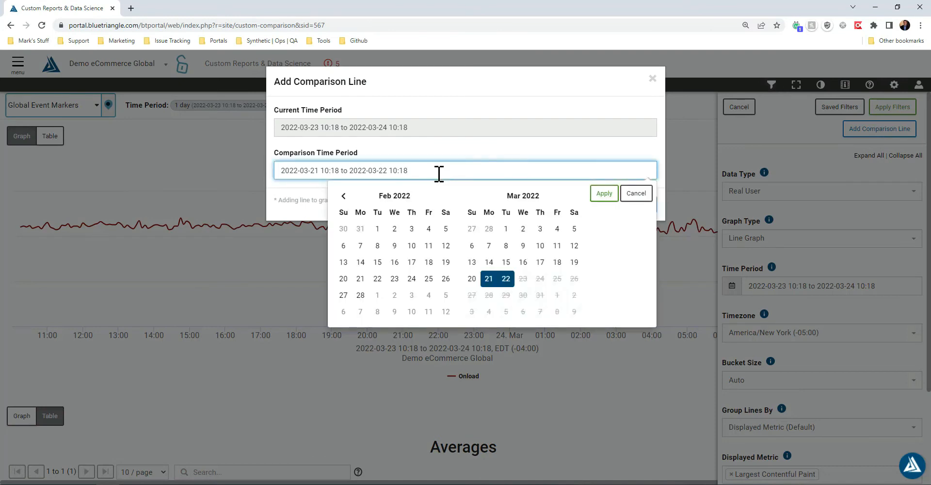
left_click(473, 280)
left_click(487, 282)
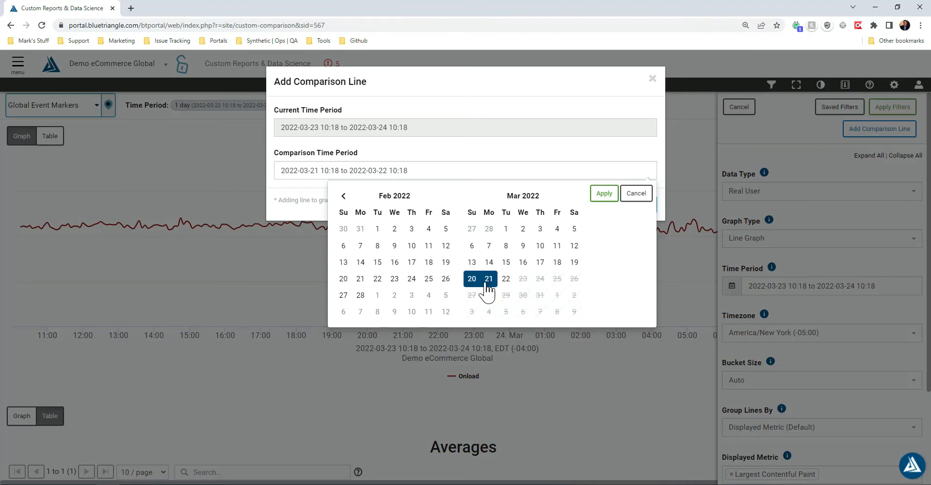
left_click(604, 194)
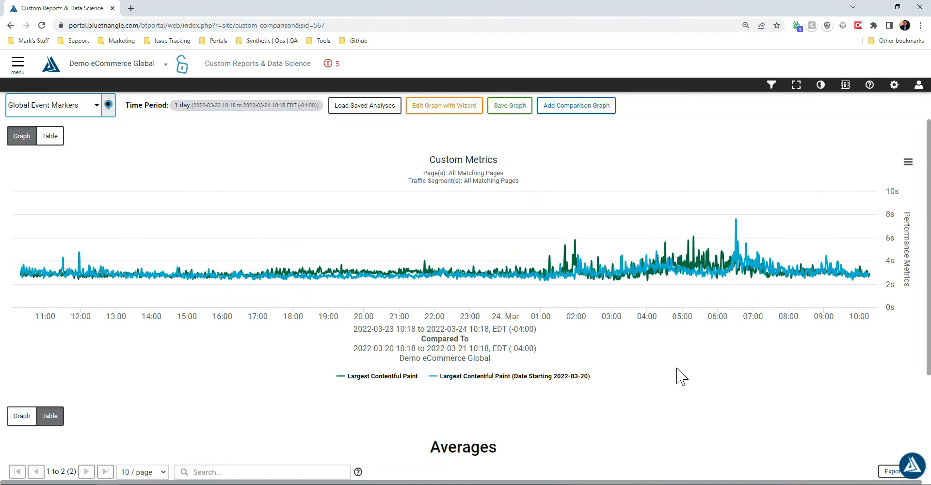
Step: Examine the graph and Averages table comparing Largest Contentful Paint across the two time periods
scroll(634, 368, "down", 3)
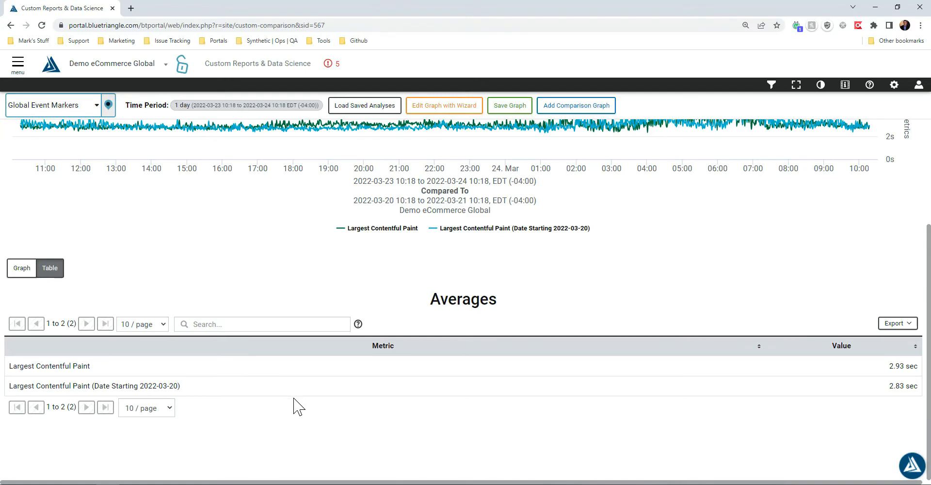
scroll(301, 400, "up", 3)
scroll(357, 416, "down", 3)
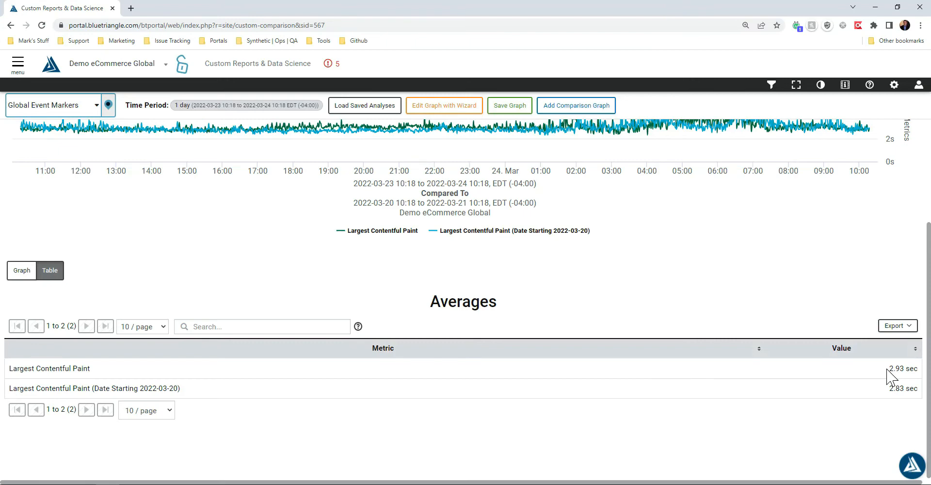
scroll(465, 413, "up", 3)
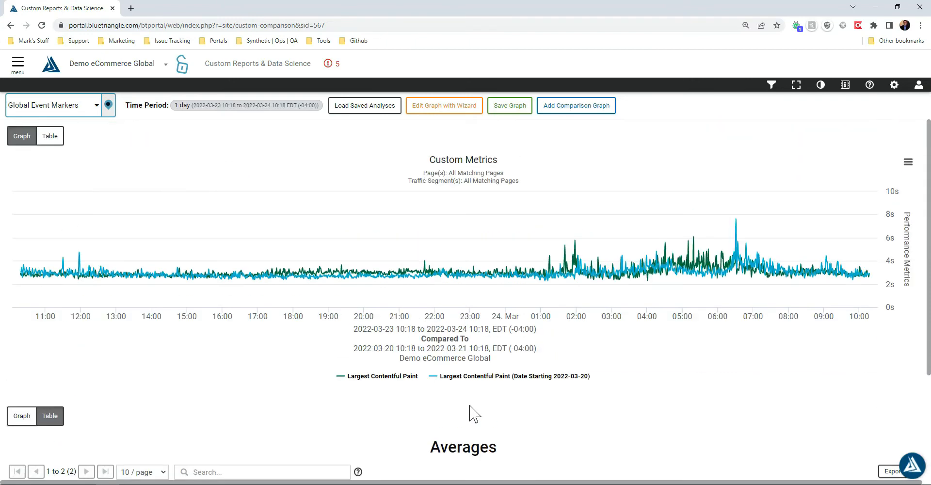
scroll(474, 413, "down", 3)
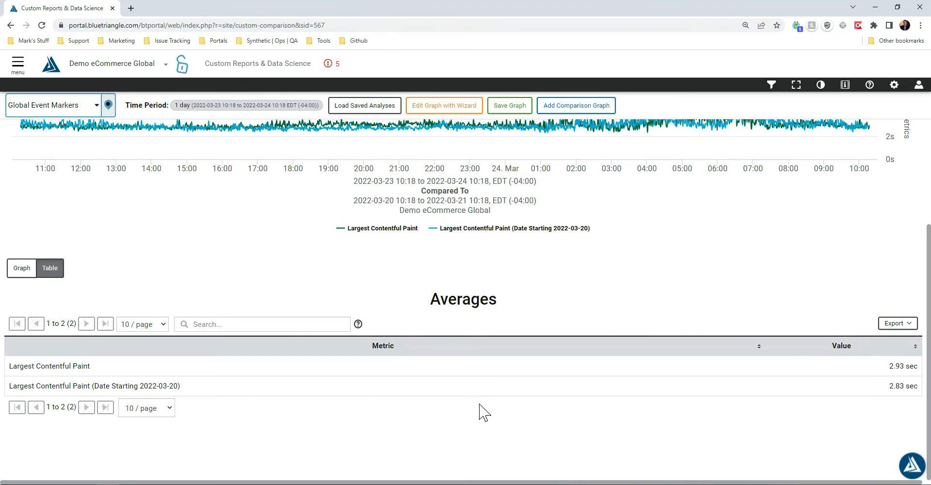
scroll(482, 412, "up", 3)
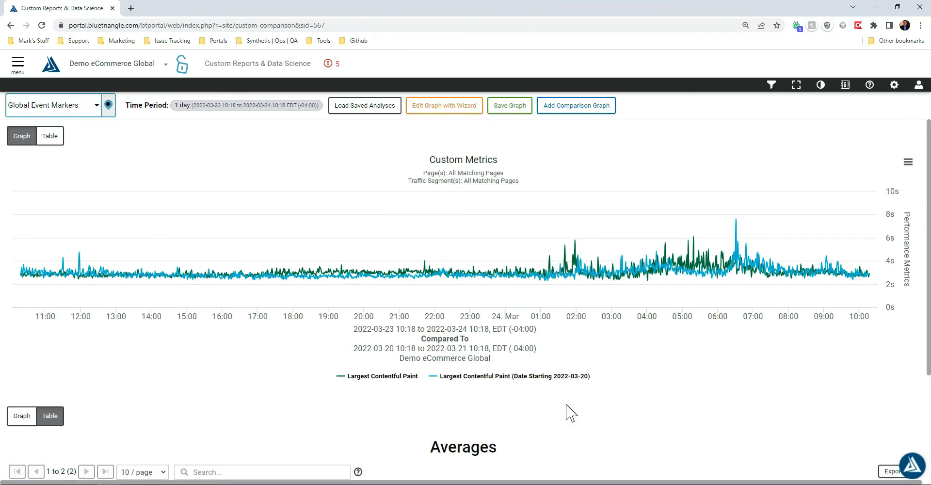
Step: Reload the custom reports page and start a new Synthetic custom graph of type Scatter Plot
left_click(42, 25)
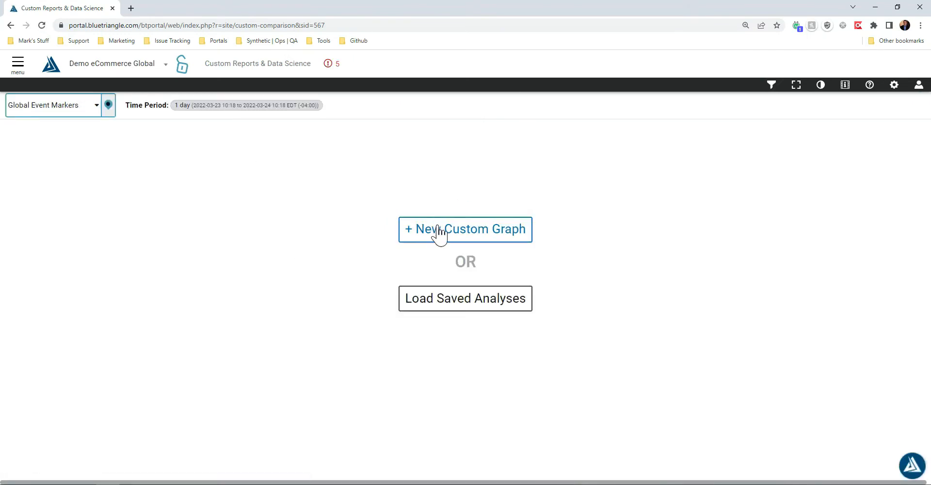
left_click(476, 241)
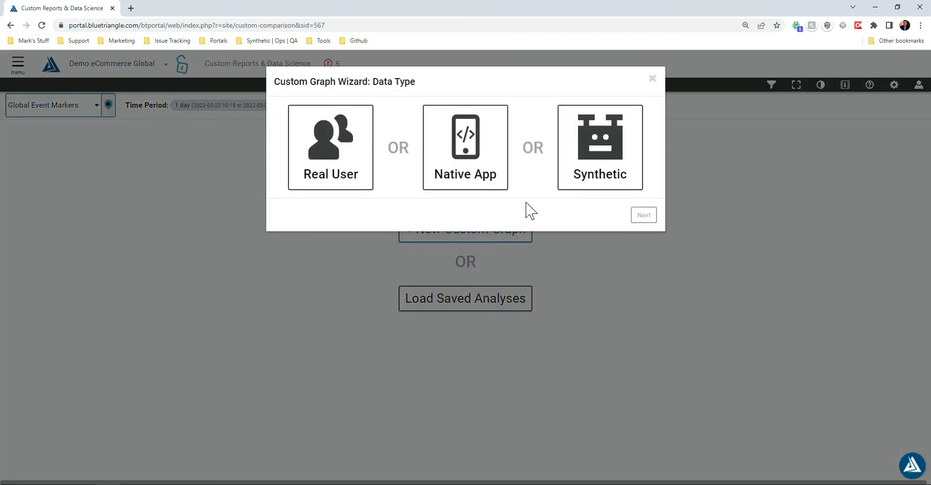
left_click(602, 155)
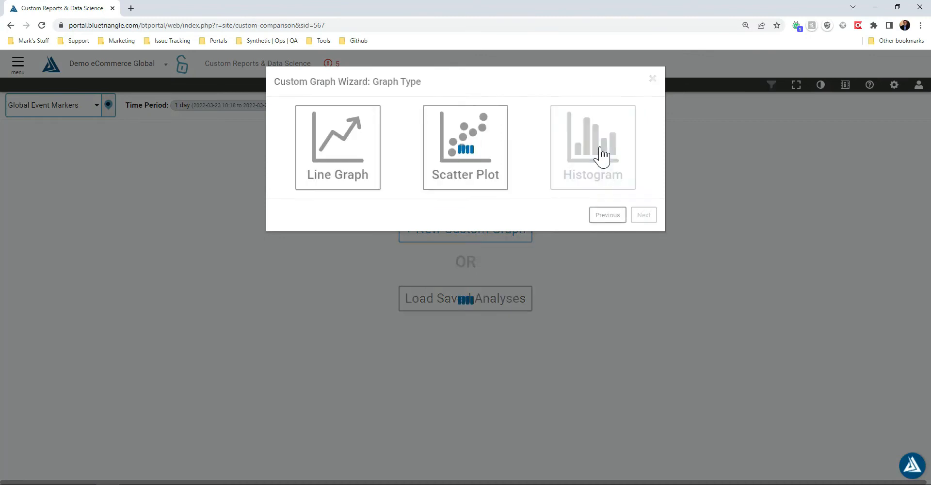
left_click(468, 168)
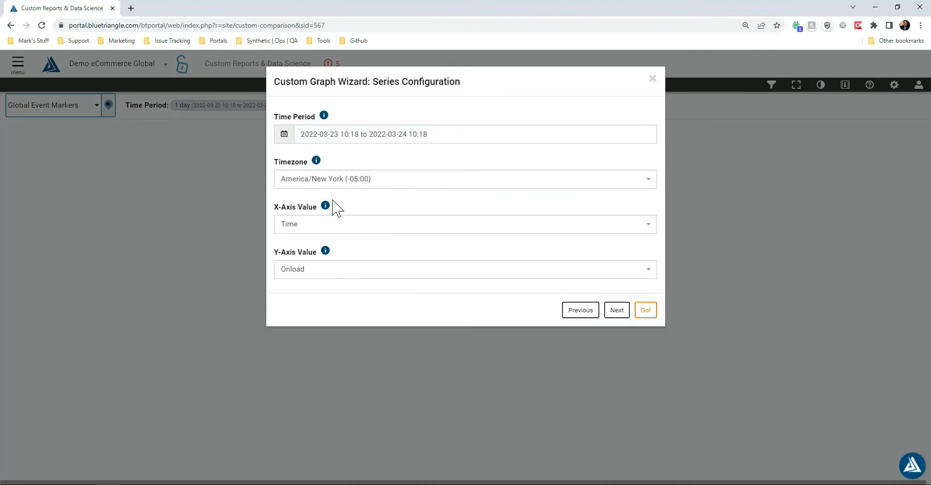
Step: Set the scatter plot's time period to Last 3 Hours
mouse_move(328, 210)
left_click(427, 141)
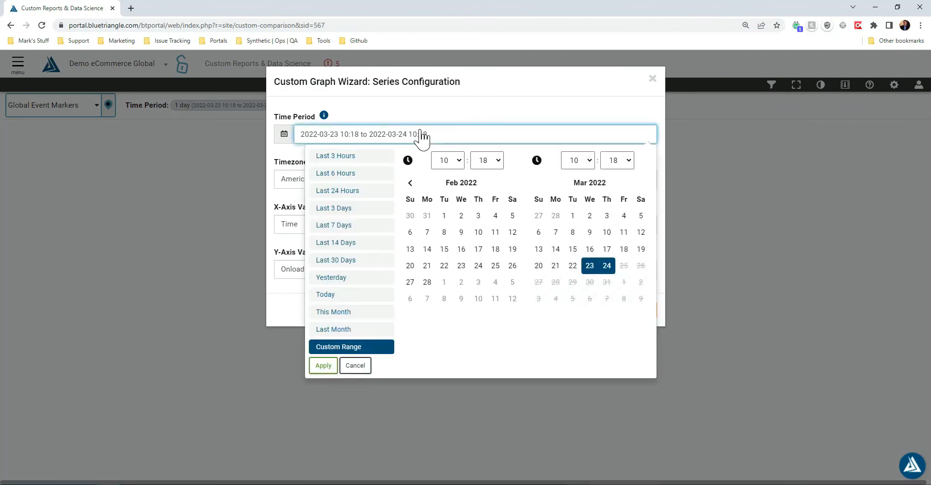
left_click(352, 158)
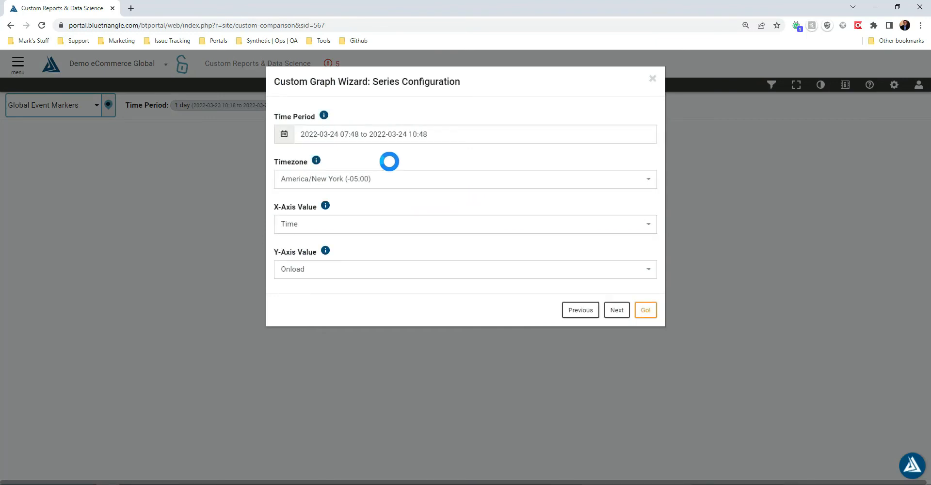
Step: Set the scatter plot's X-axis value to Onload and its Y-axis value to Element Count
left_click(370, 225)
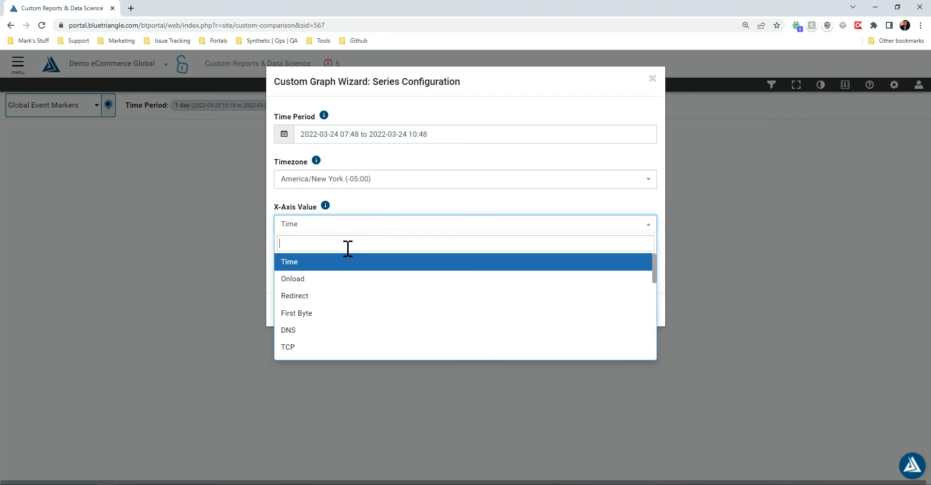
type("Onload")
key("Return")
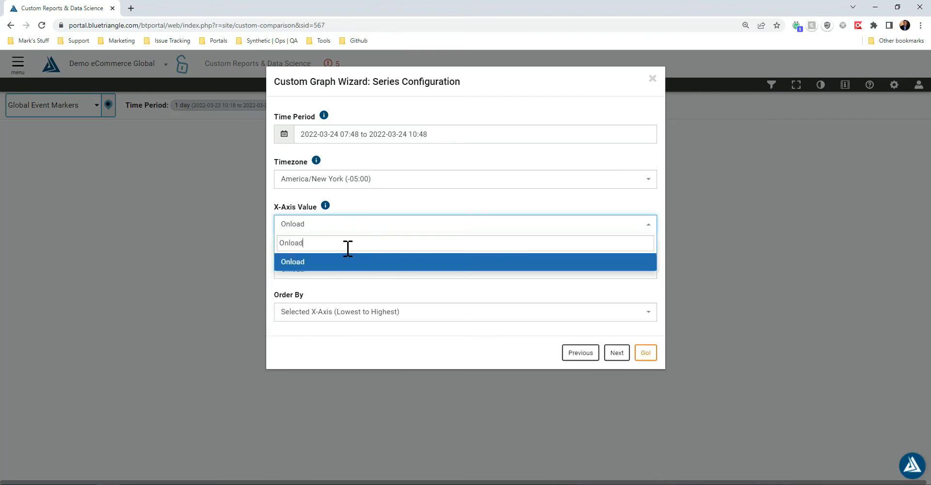
left_click(423, 209)
left_click(345, 270)
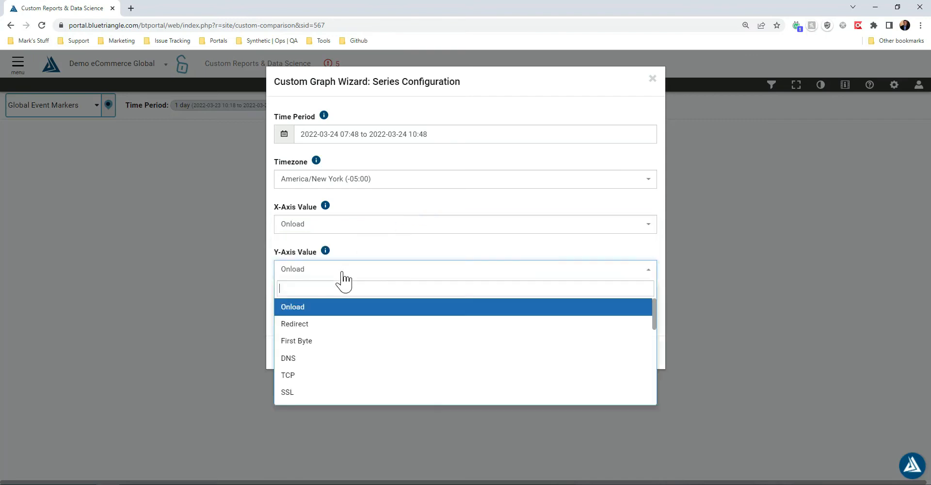
type("Element Count")
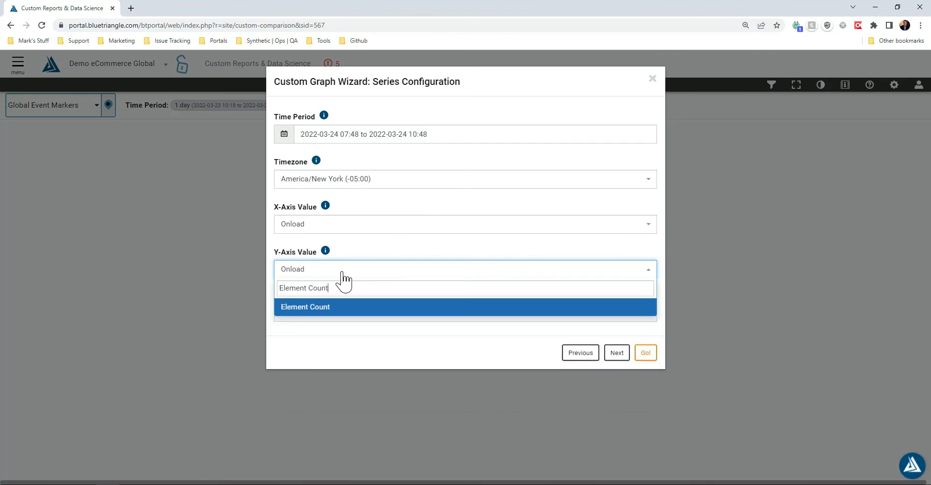
key("Return")
left_click(405, 307)
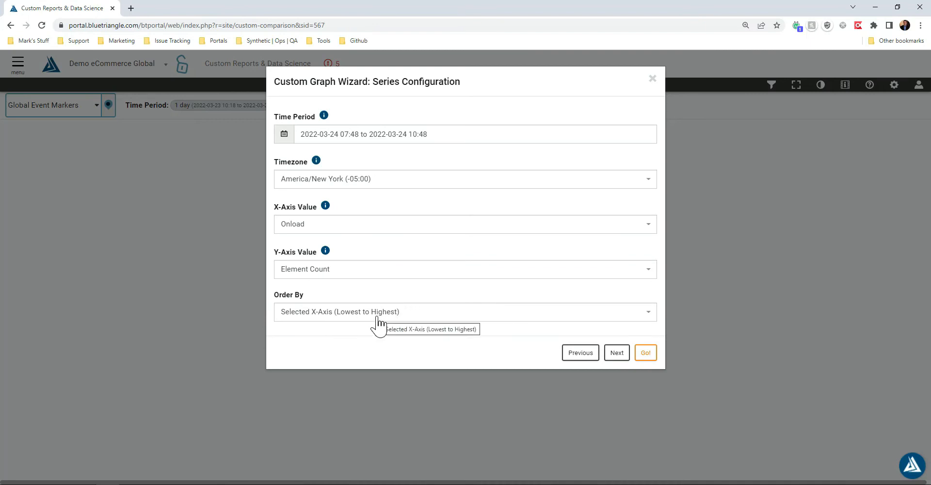
Step: Filter the scatter plot to the page name HomePage and build the graph
left_click(619, 359)
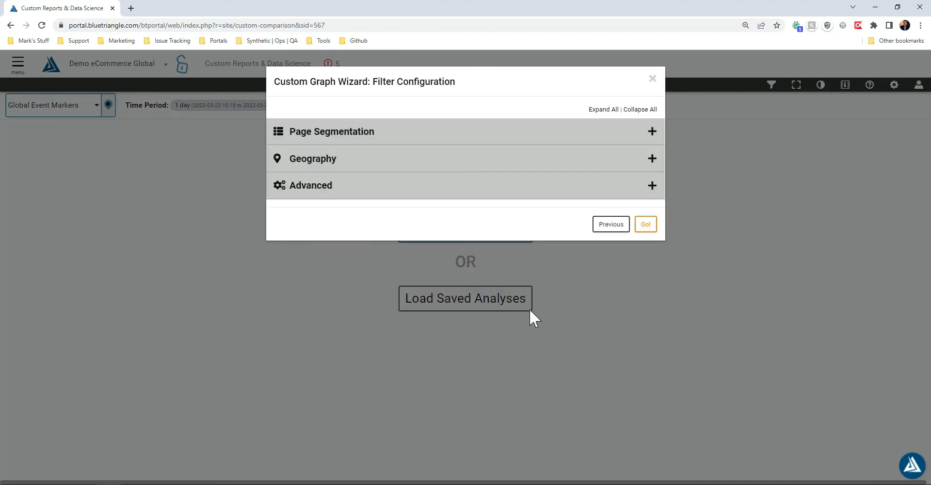
left_click(416, 153)
left_click(339, 262)
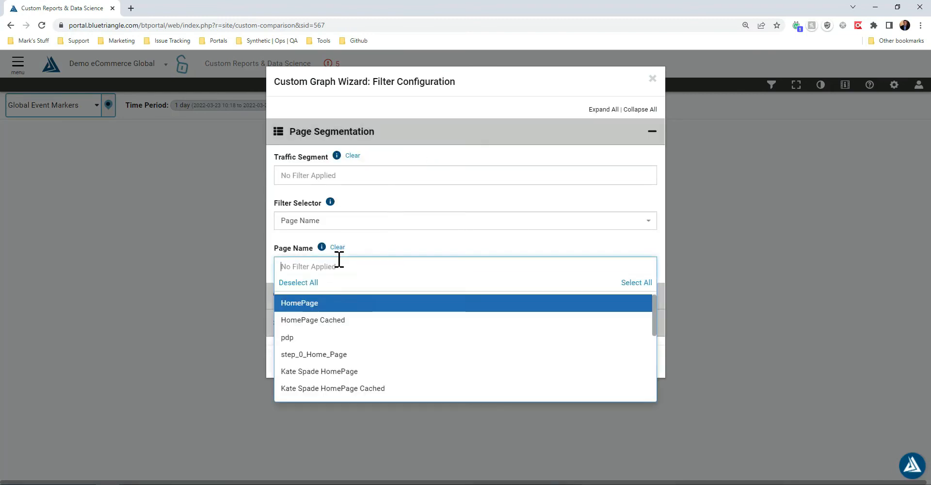
left_click(347, 304)
left_click(395, 252)
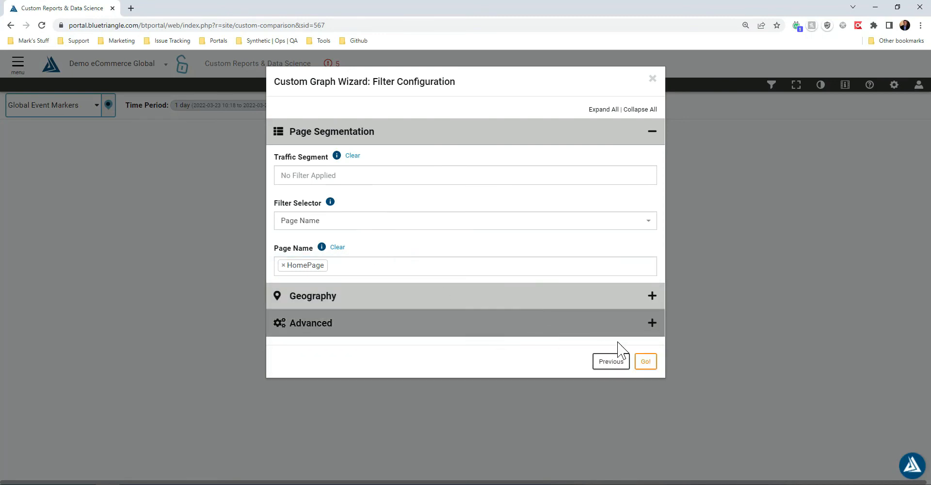
left_click(652, 367)
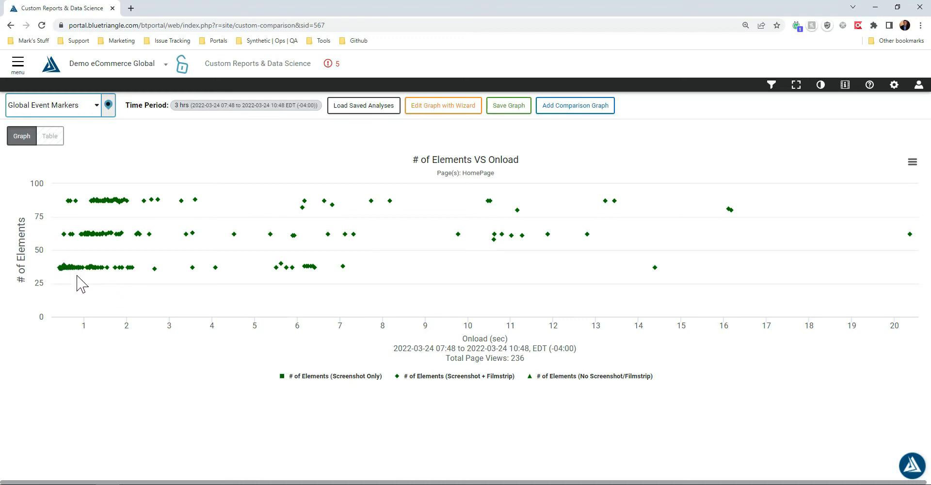
Step: Open the page-level details of the HomePage data point with 37 elements and a 1.55-second Onload
mouse_move(65, 236)
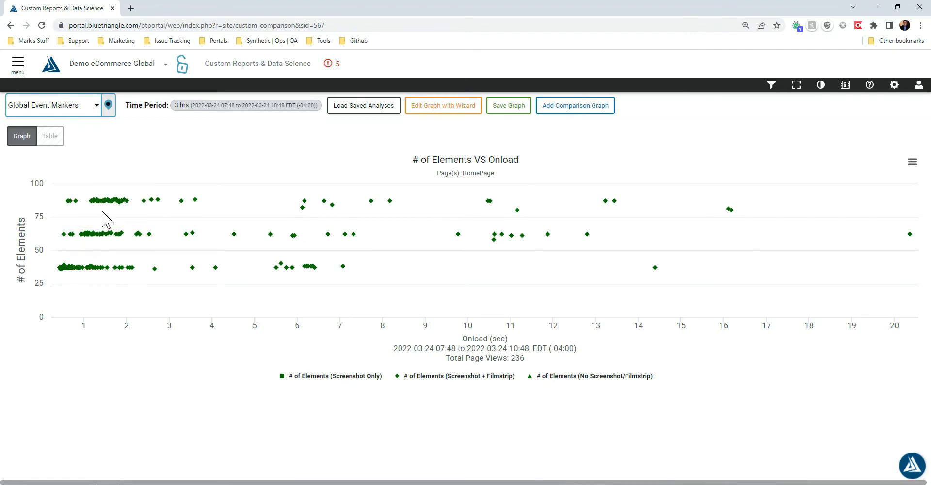
mouse_move(92, 206)
mouse_move(107, 267)
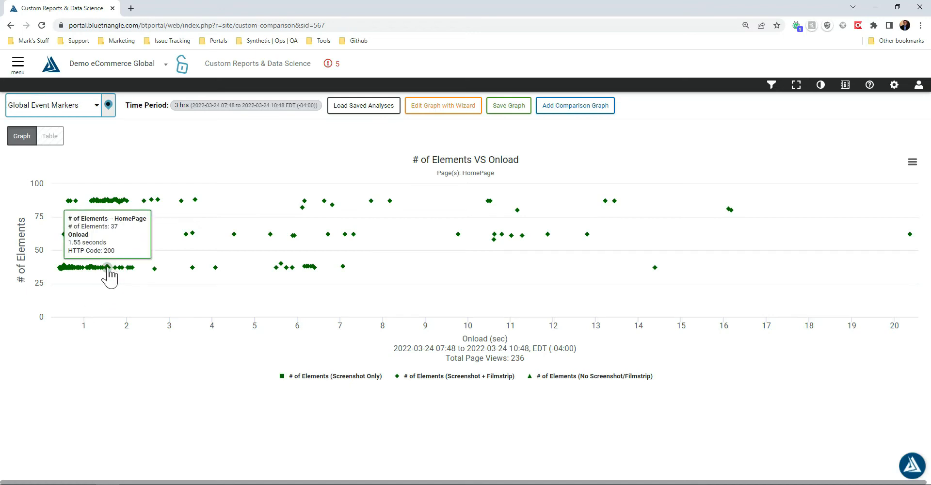
left_click(107, 268)
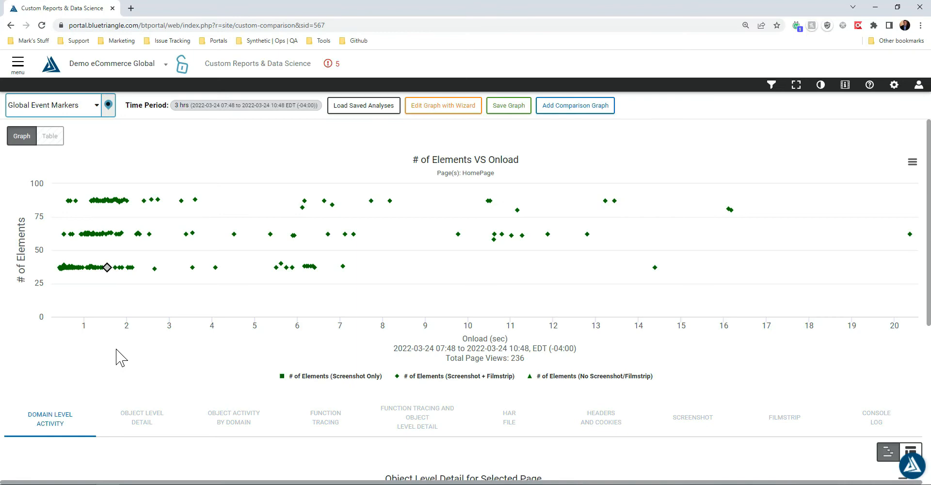
Step: Review the HomePage data point's domain level activity, object level detail, combined function tracing and HAR file
scroll(116, 354, "down", 4)
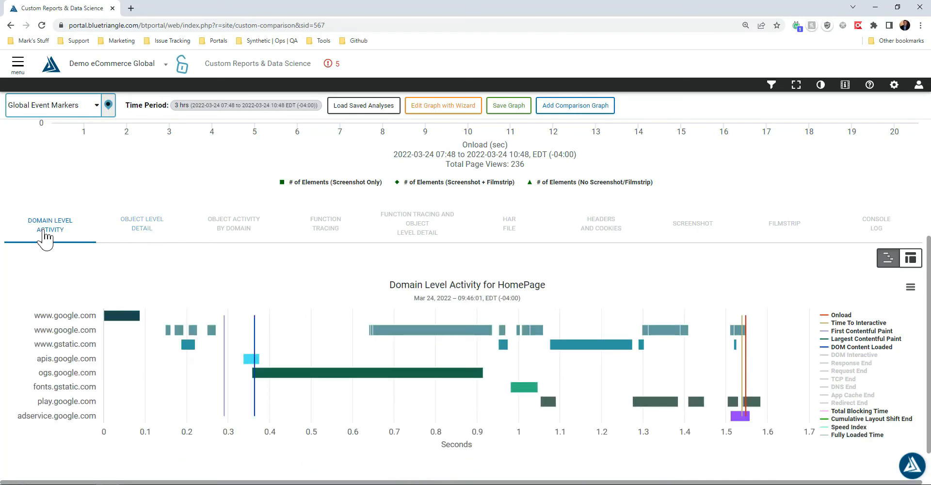
left_click(145, 227)
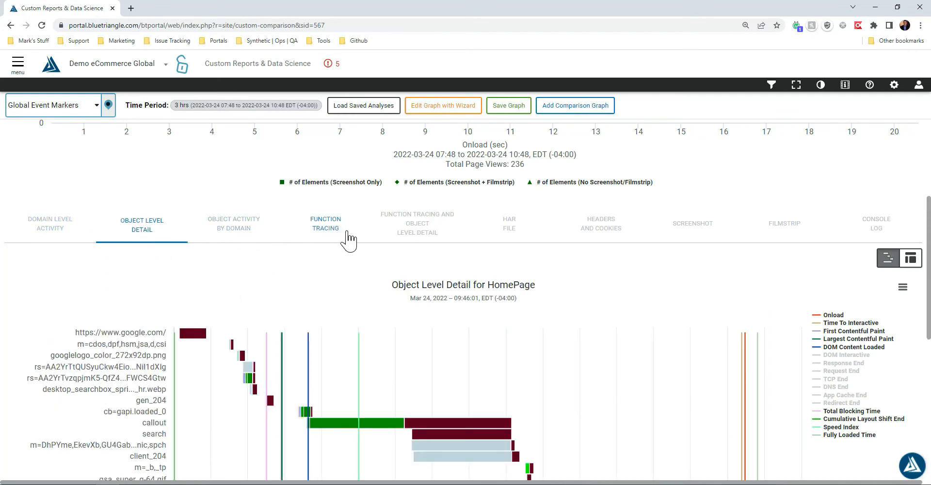
left_click(424, 233)
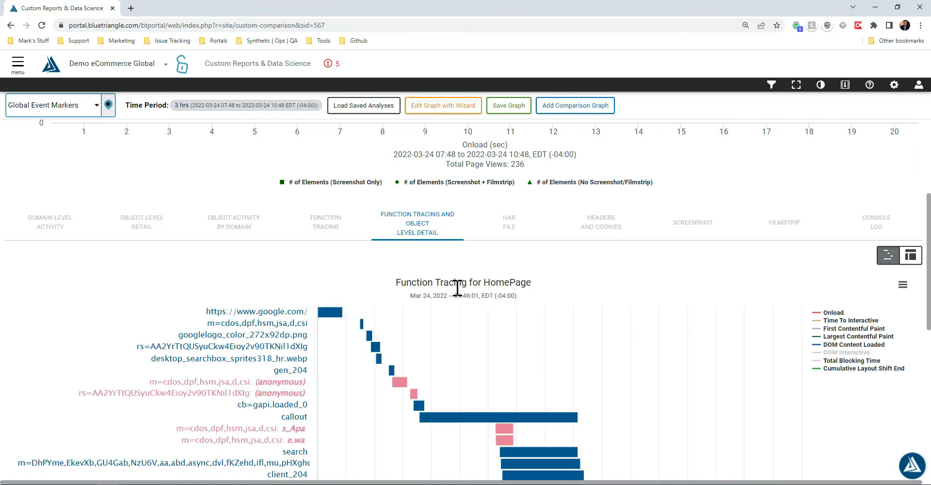
left_click(515, 234)
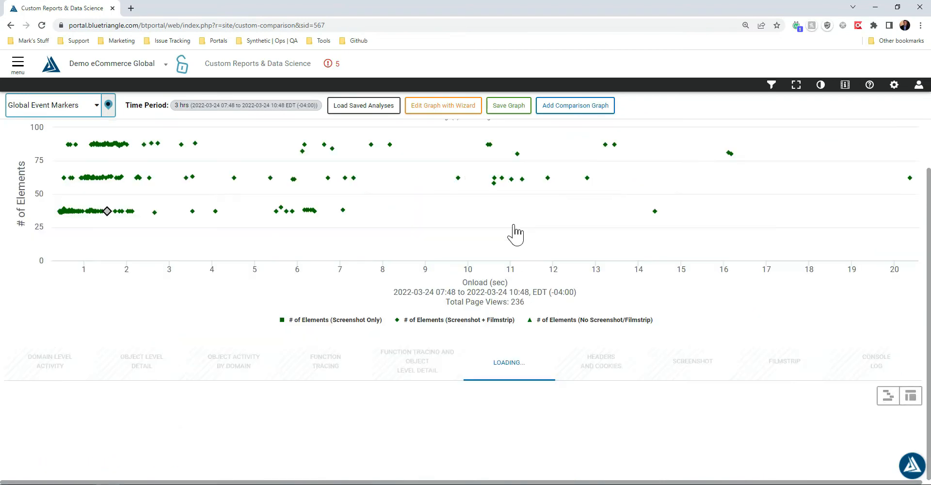
scroll(556, 405, "down", 3)
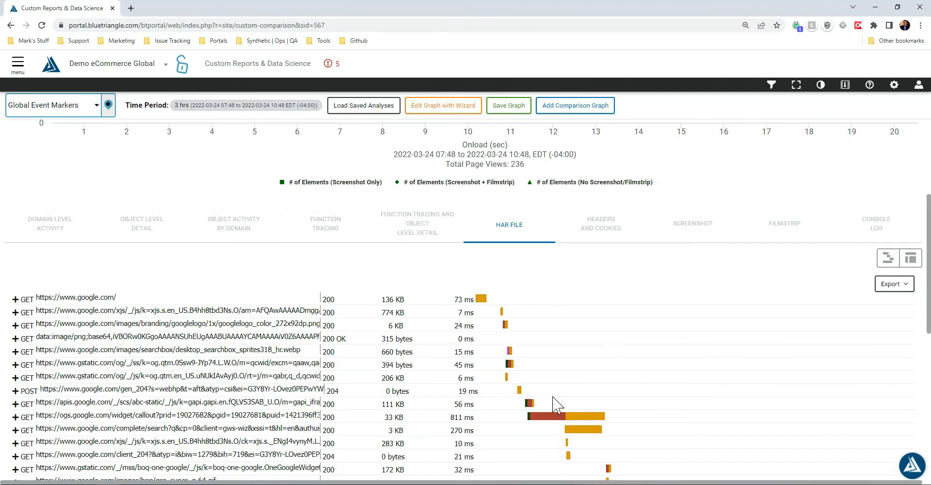
Step: View the HomePage data point's screenshot, filmstrip and console log
left_click(689, 232)
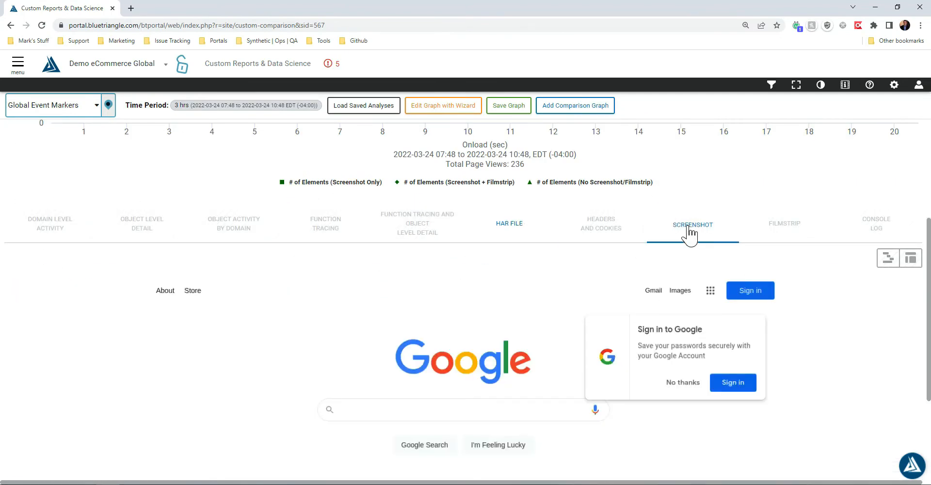
left_click(793, 234)
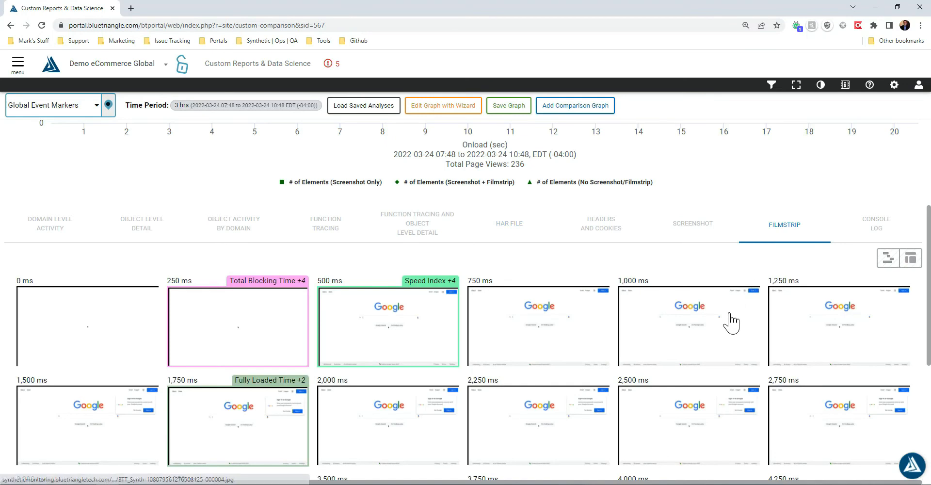
left_click(879, 233)
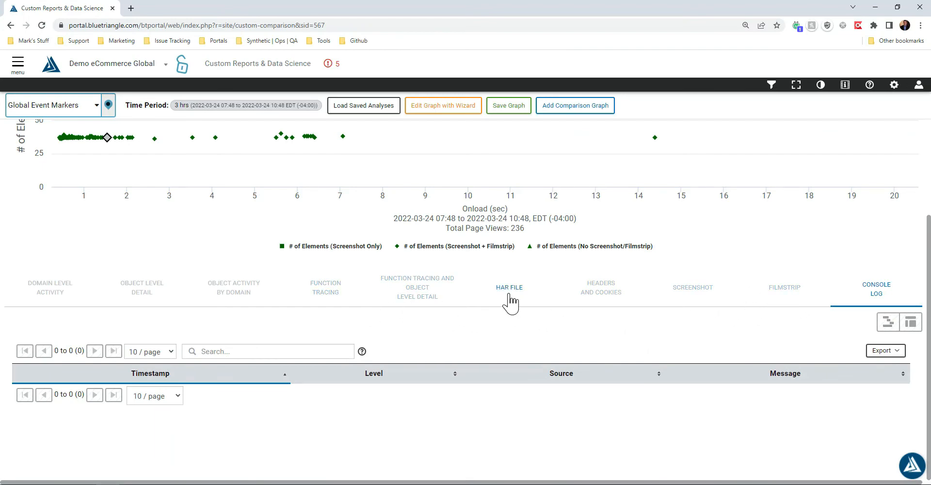
scroll(351, 319, "up", 3)
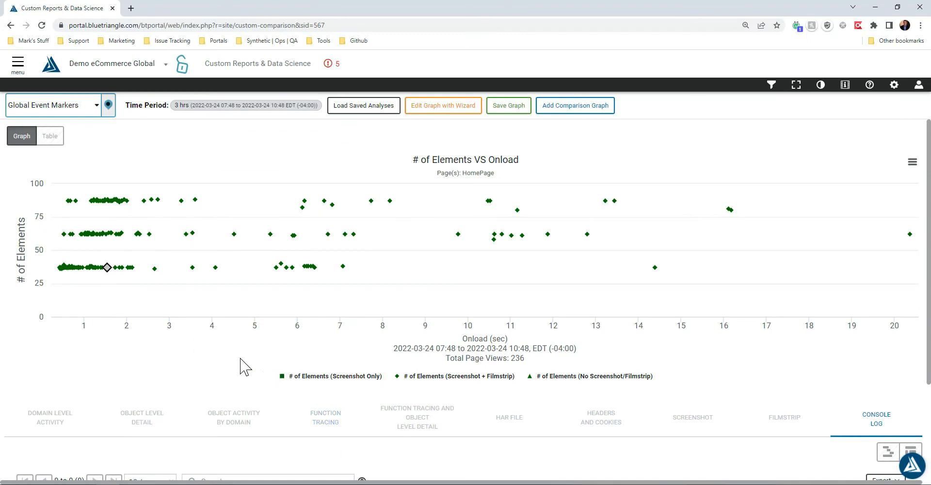
scroll(259, 376, "down", 4)
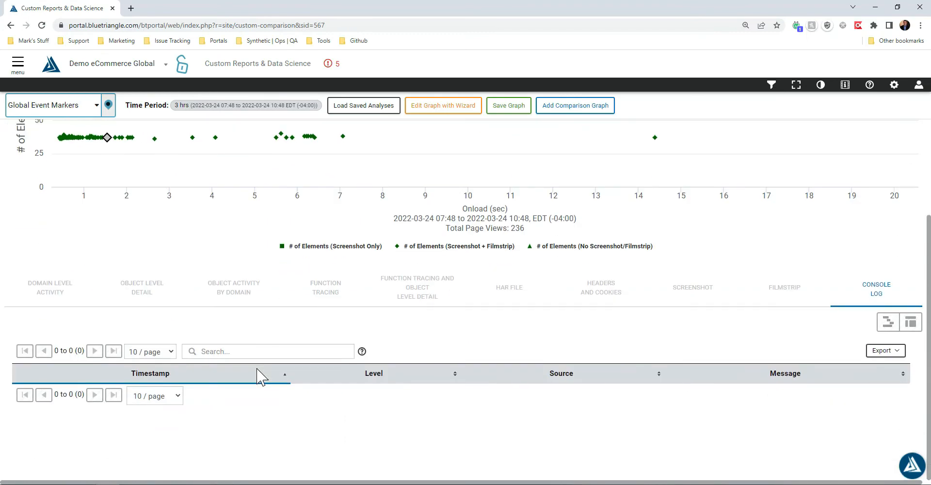
scroll(259, 375, "up", 4)
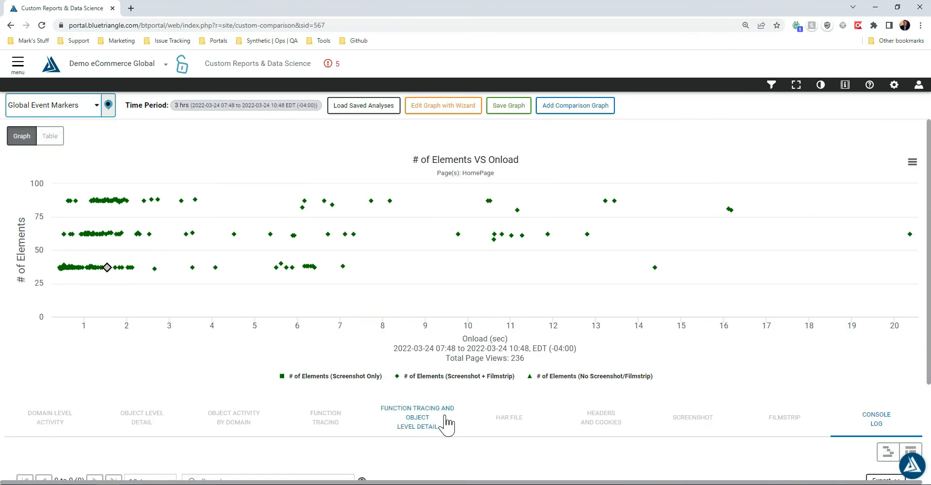
scroll(443, 397, "down", 3)
scroll(197, 339, "up", 3)
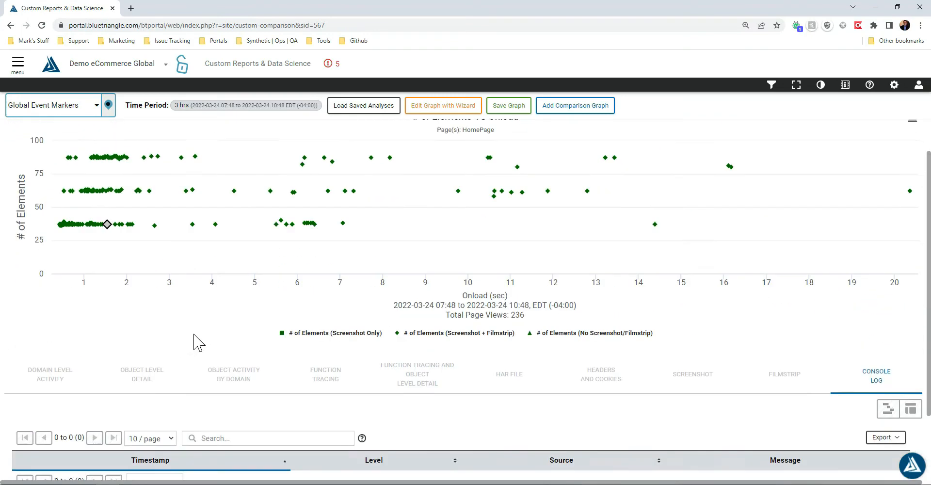
mouse_move(112, 202)
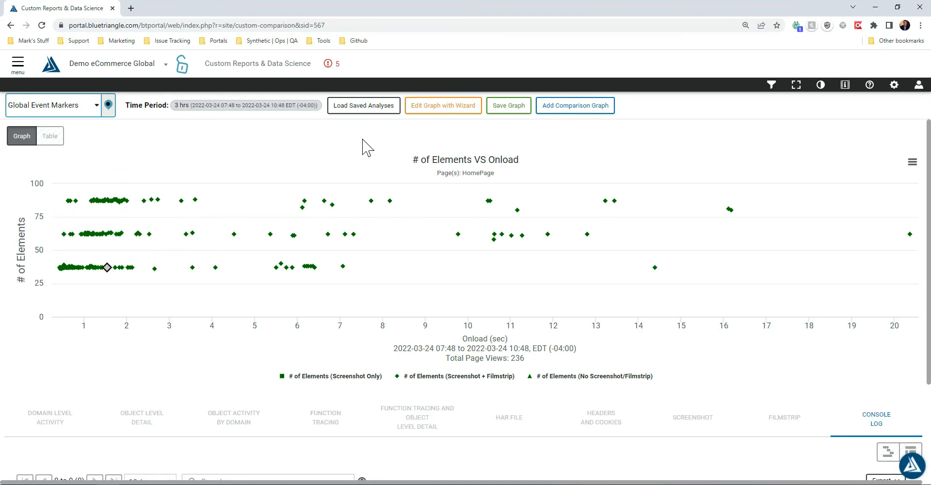
Step: Reload the custom reports page and start a new Real User line graph
left_click(41, 25)
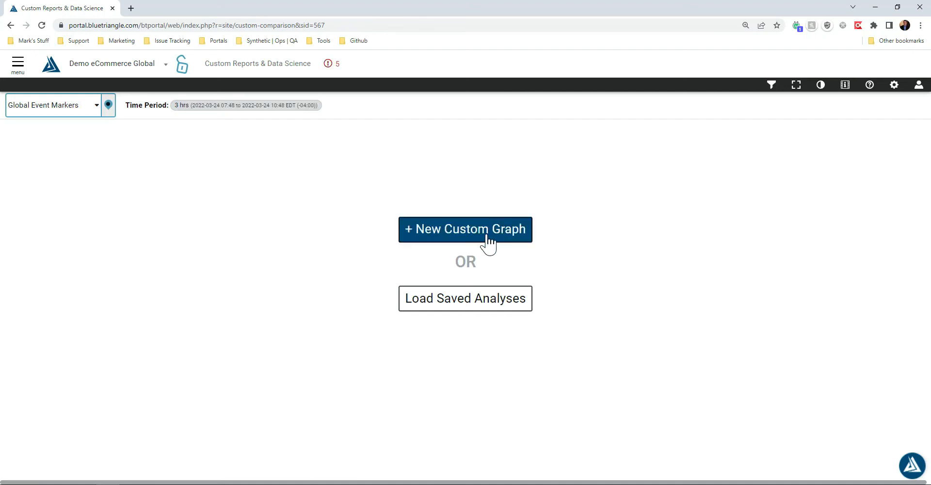
left_click(486, 235)
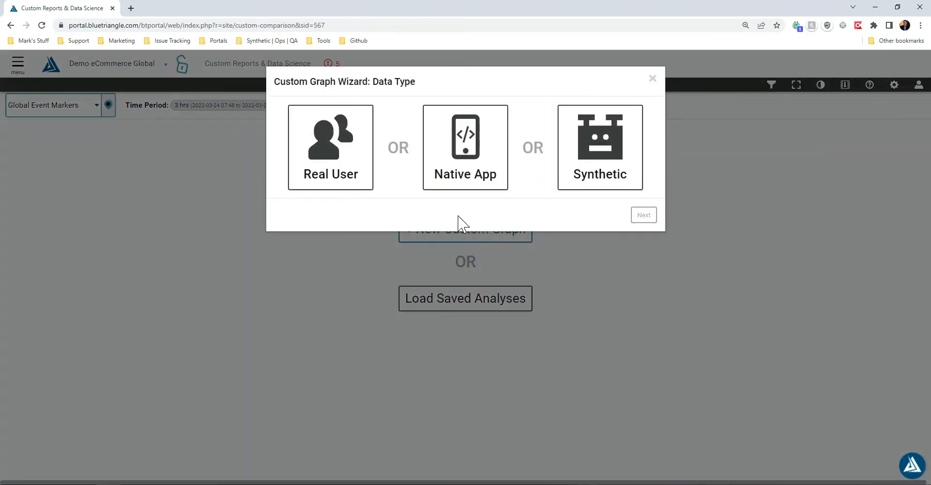
left_click(341, 164)
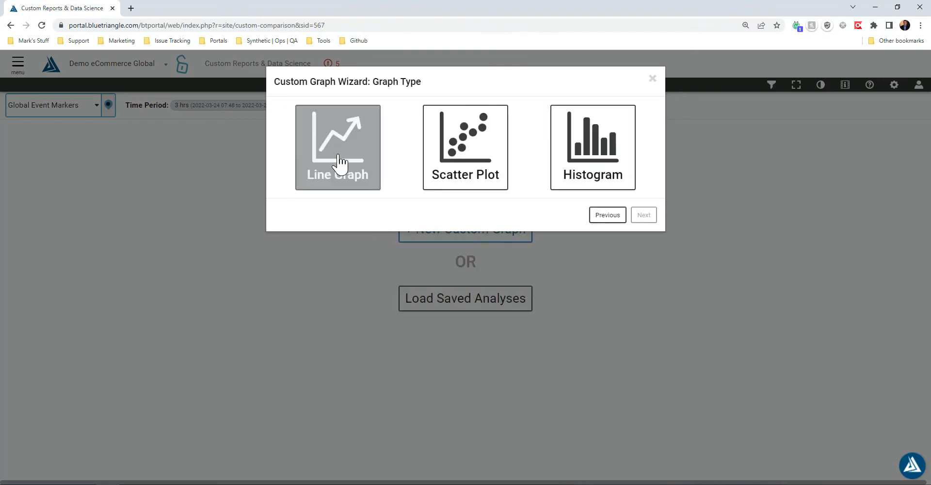
left_click(341, 164)
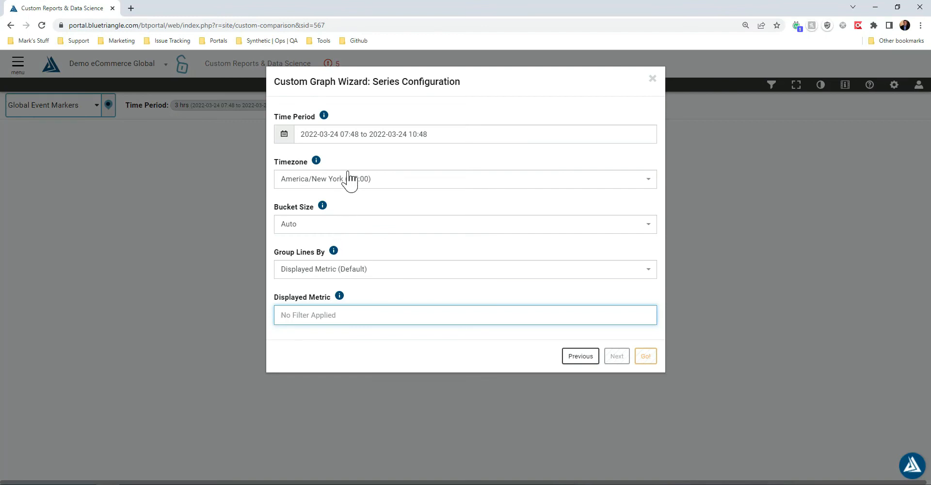
Step: Group the graph's lines by Device, with Browser as the sub group
left_click(352, 272)
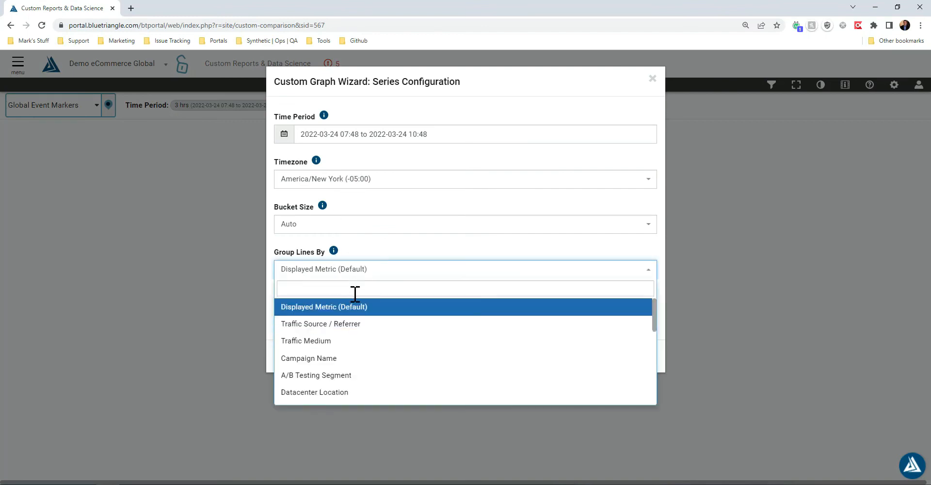
type("devi")
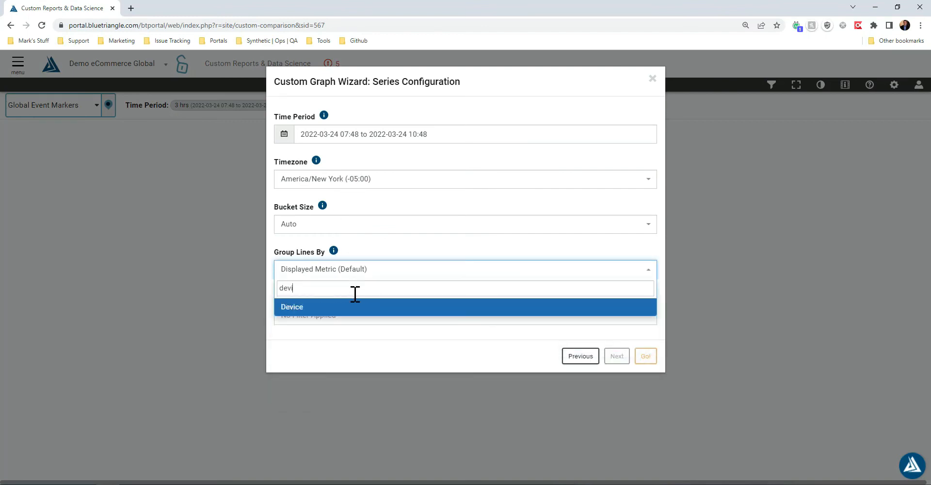
type("ce")
key("Return")
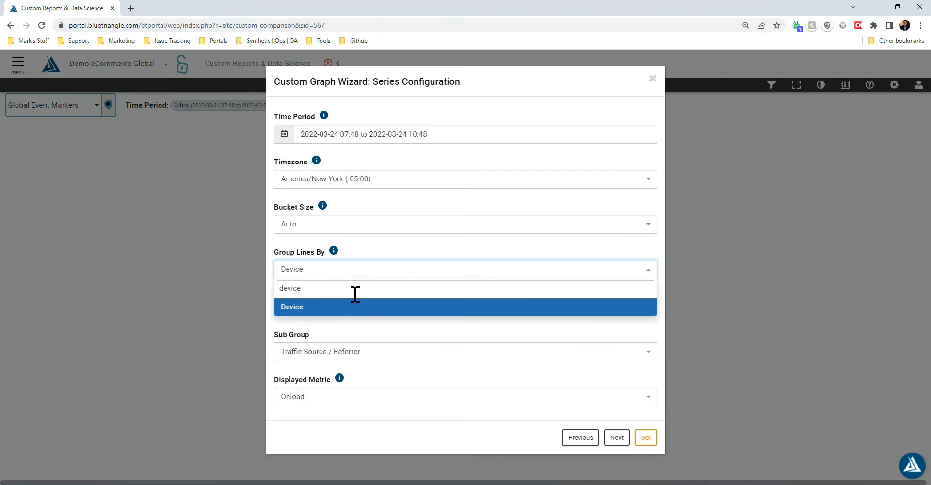
left_click(329, 326)
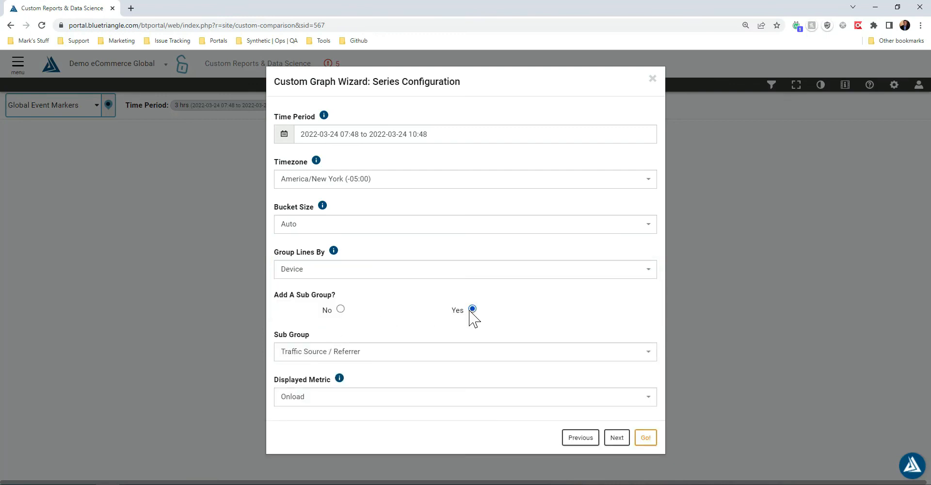
left_click(351, 354)
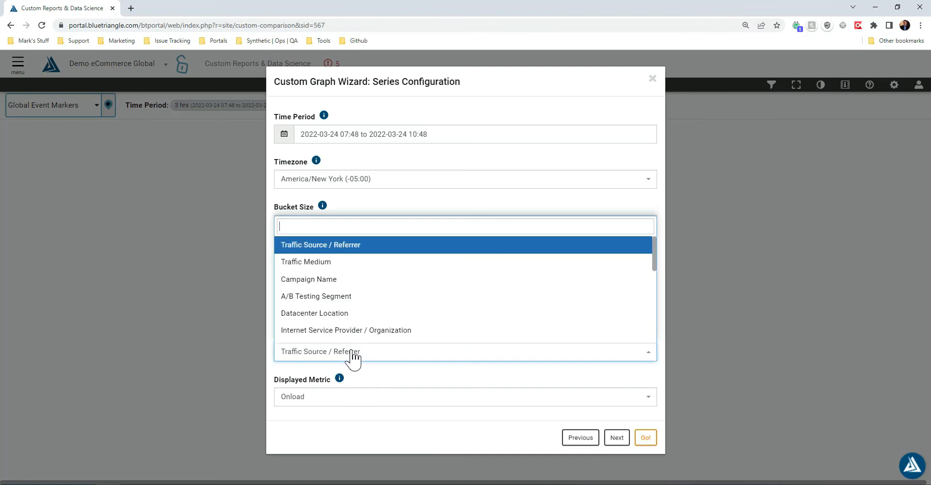
type("browser")
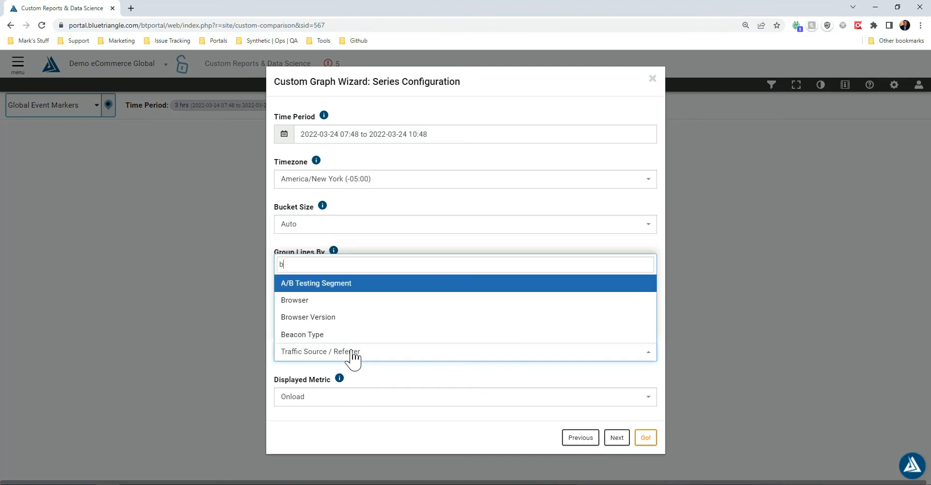
key("Return")
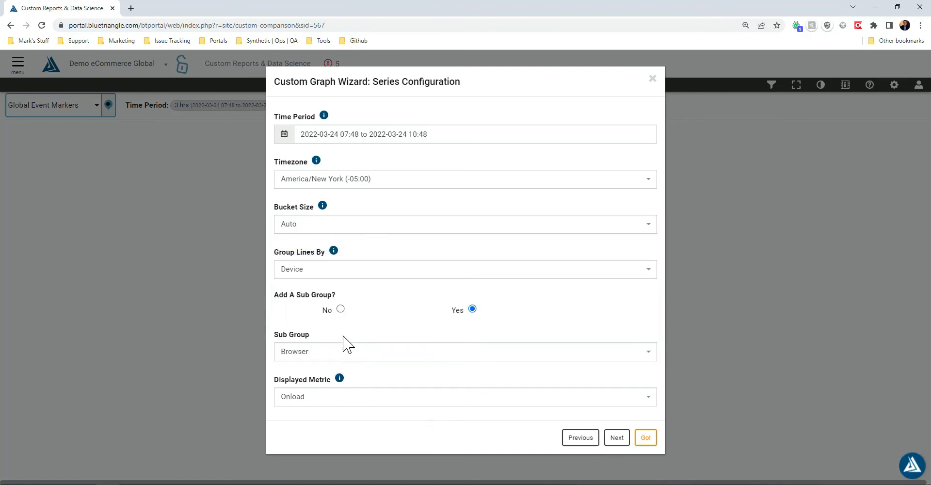
Step: Set the line graph's displayed metric to Time To Interactive
left_click(388, 398)
scroll(356, 342, "down", 5)
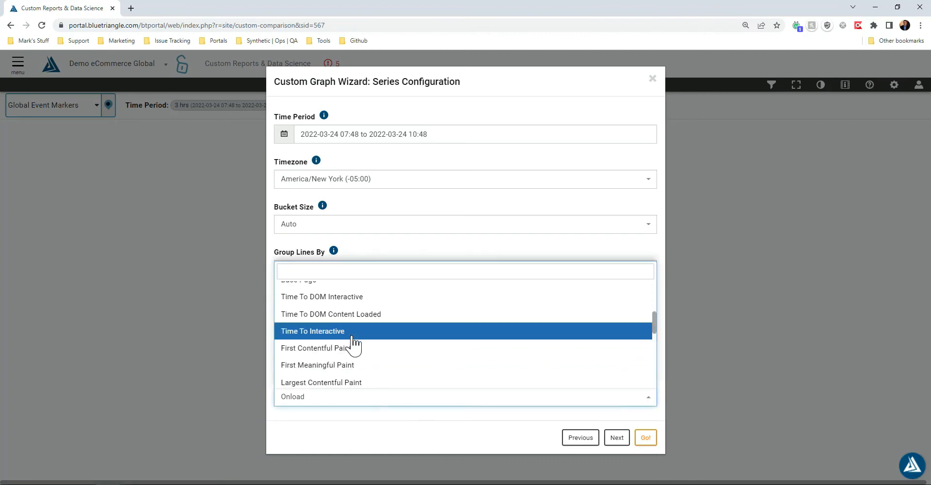
scroll(354, 344, "up", 1)
scroll(357, 345, "down", 1)
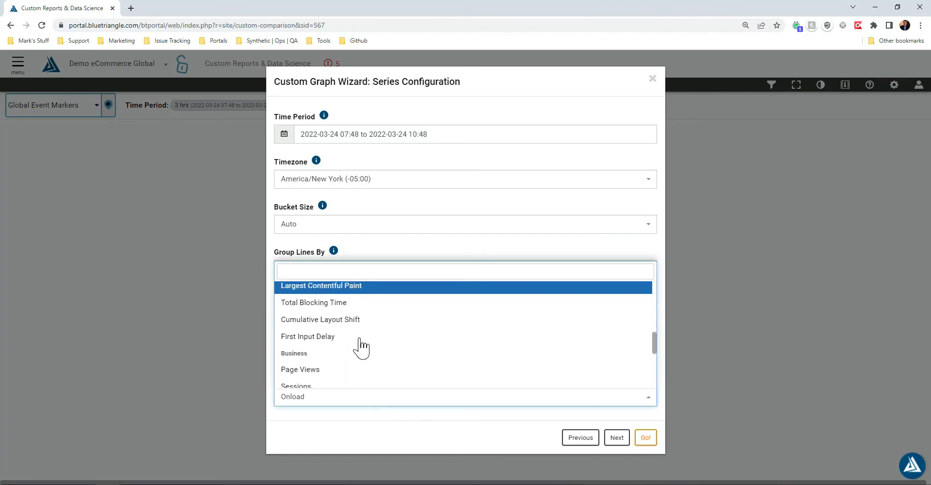
scroll(350, 325, "up", 3)
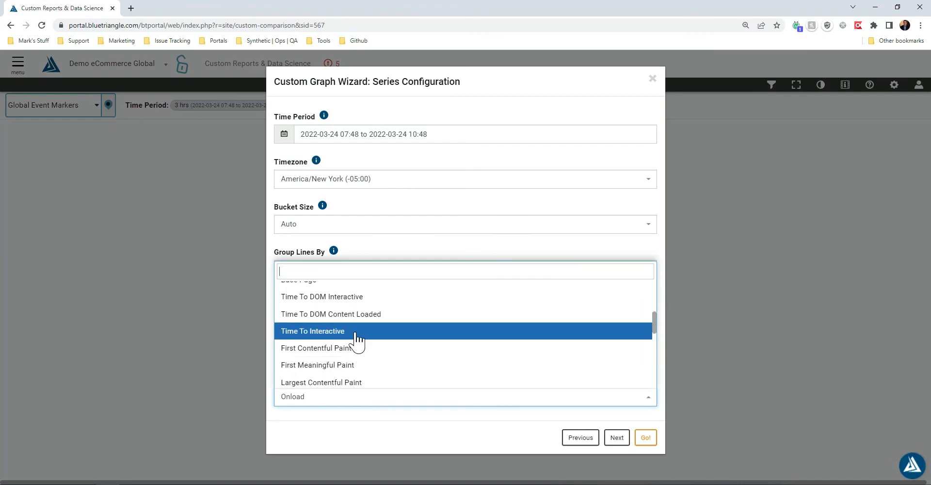
left_click(345, 333)
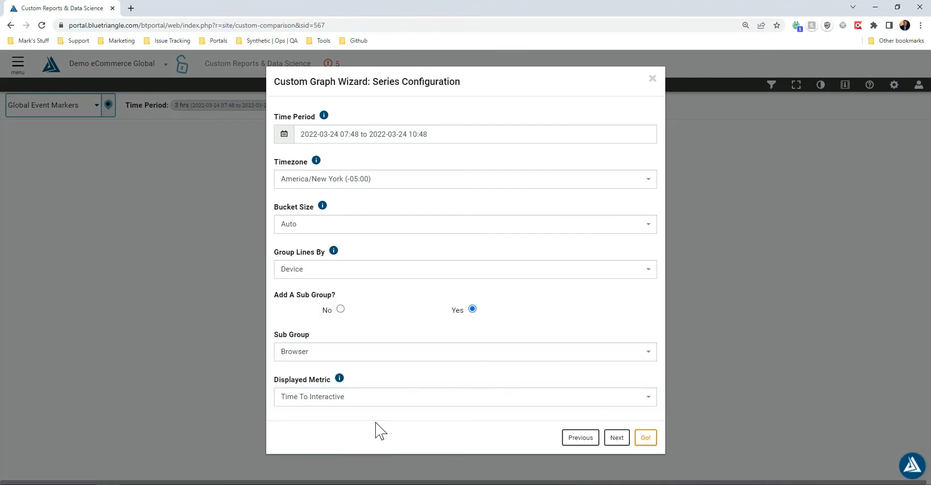
Step: Replace the HomePage page name filter with pdp and build the line graph
left_click(617, 437)
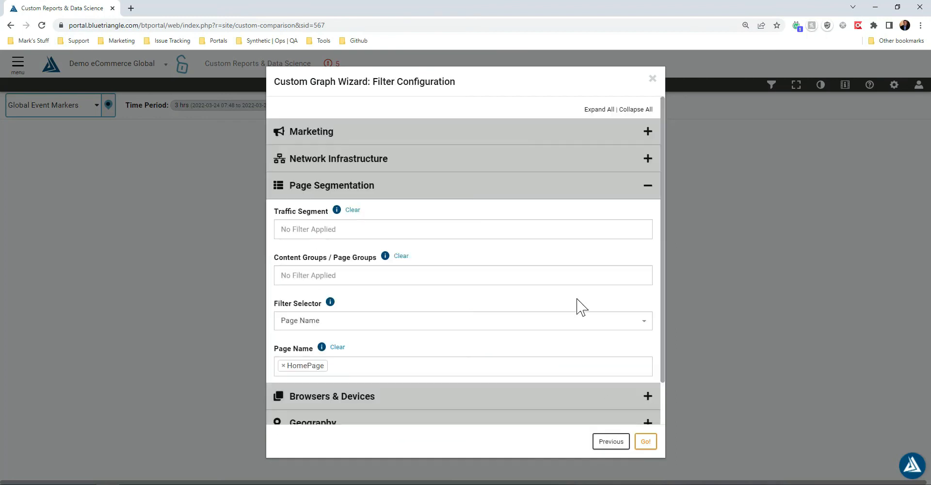
left_click(353, 364)
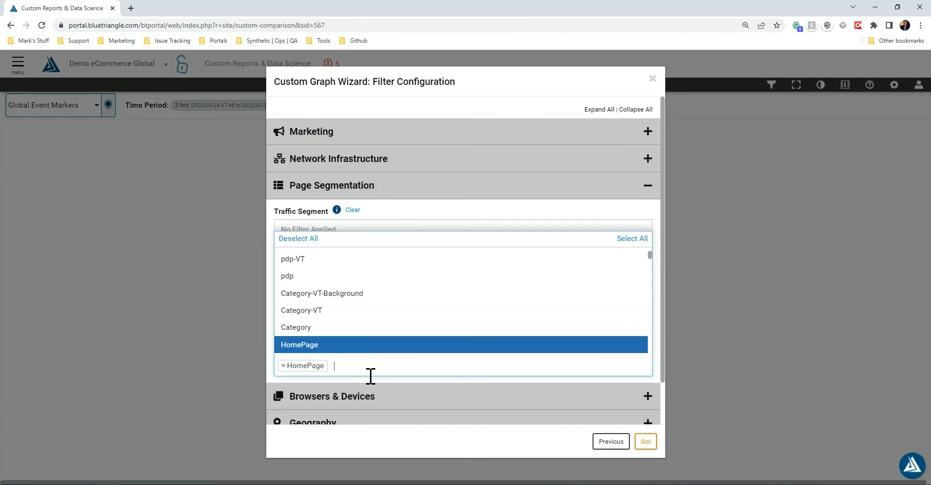
left_click(283, 365)
left_click(286, 369)
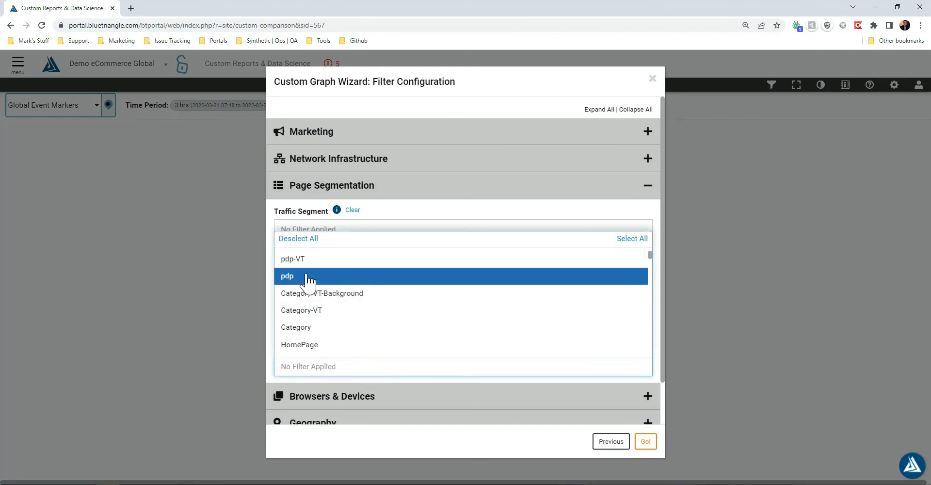
left_click(324, 283)
left_click(480, 209)
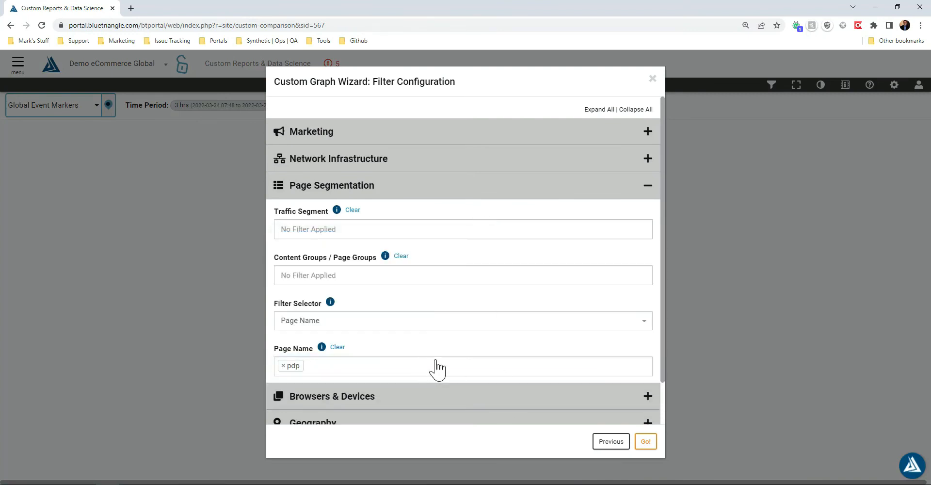
left_click(651, 448)
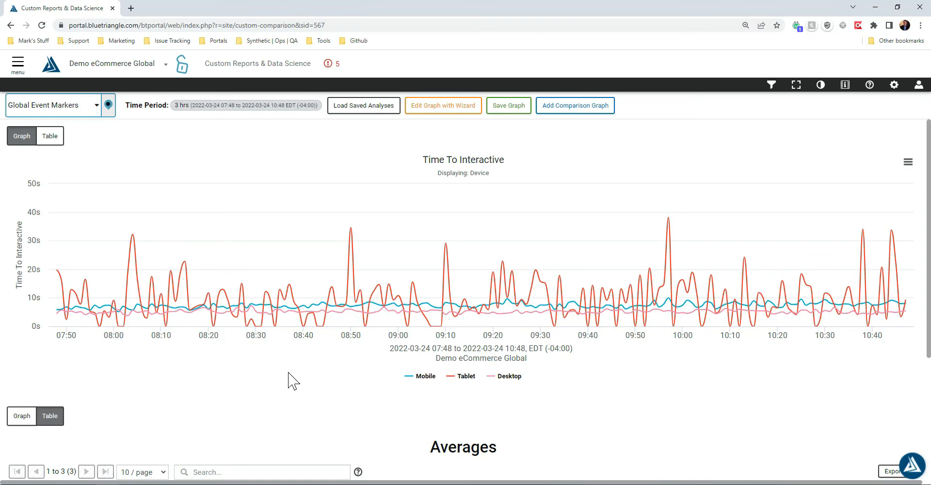
Step: Expand the Mobile row in the Averages table to view its breakdown by browser
scroll(292, 380, "down", 4)
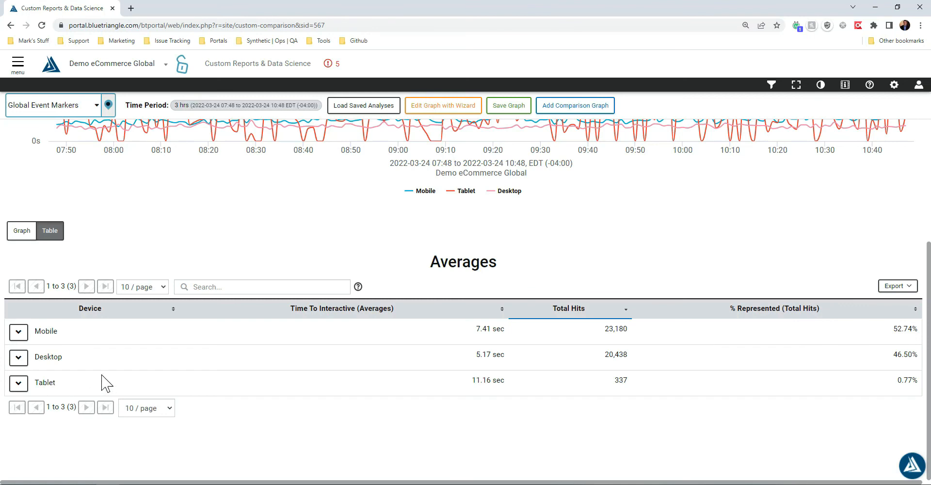
left_click(18, 333)
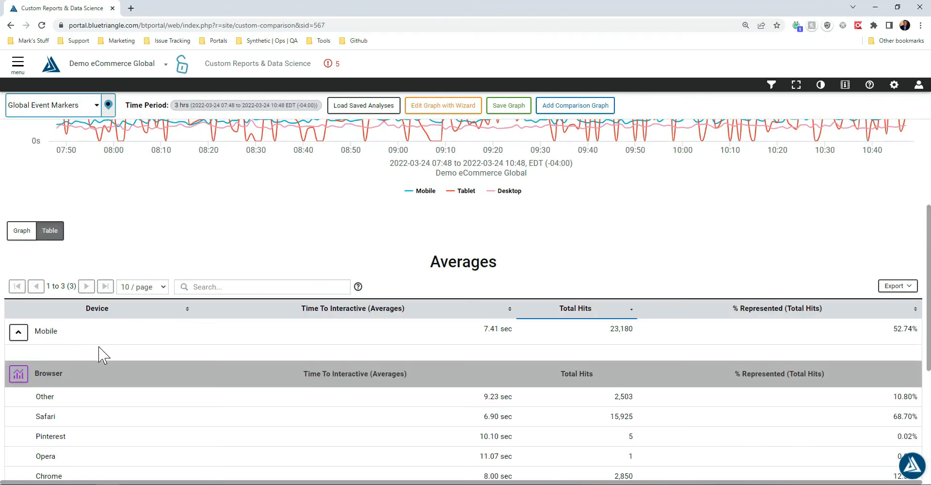
Step: Plot the Mobile row's browser breakdown from the Averages table as a separate line graph and compare it with the table
scroll(86, 349, "down", 2)
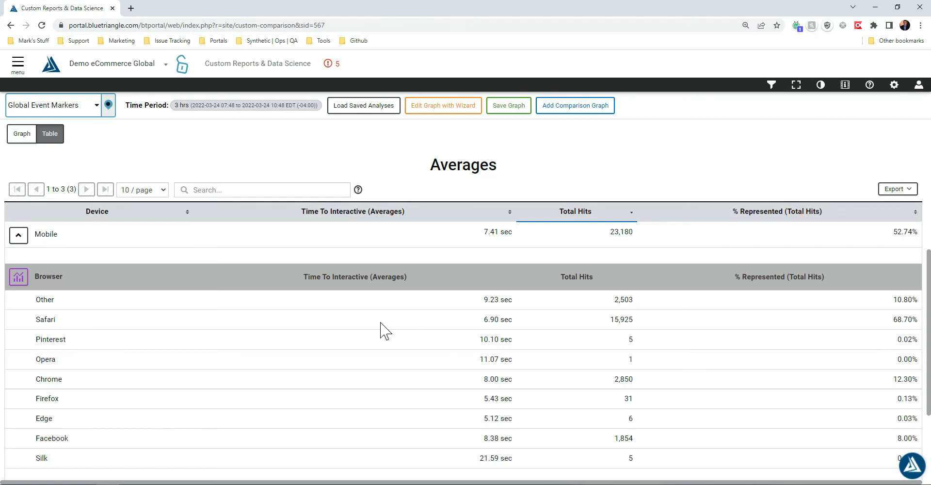
left_click(19, 281)
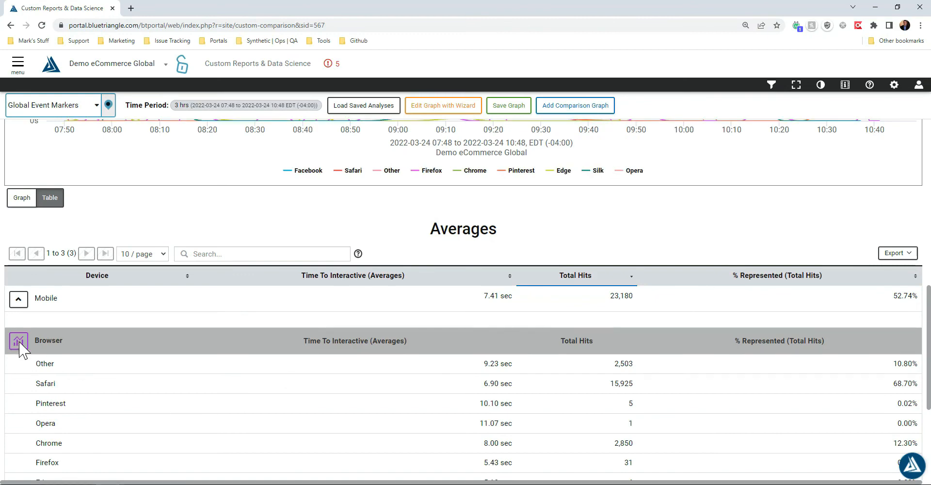
scroll(271, 325, "up", 6)
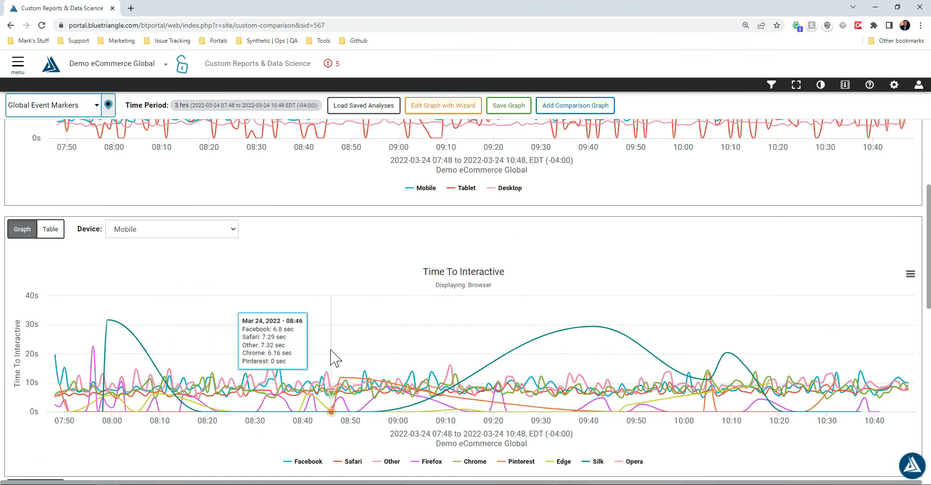
scroll(335, 359, "down", 2)
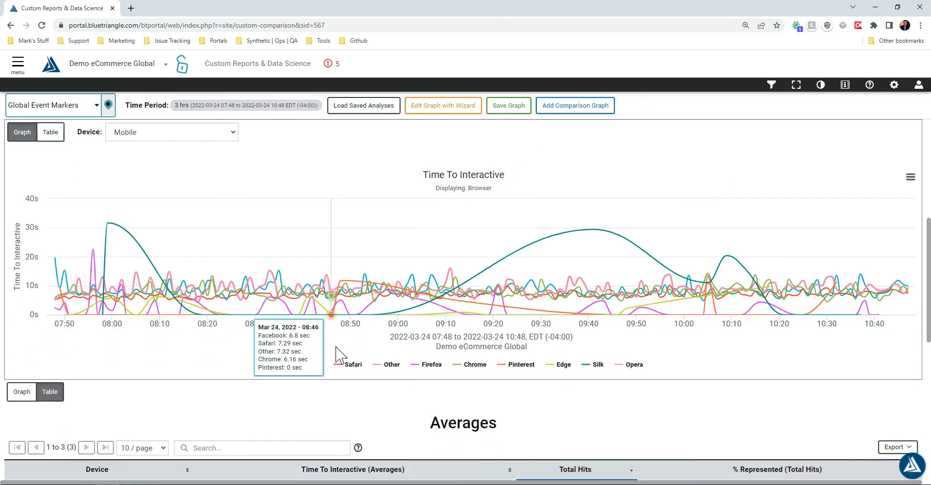
scroll(262, 343, "down", 6)
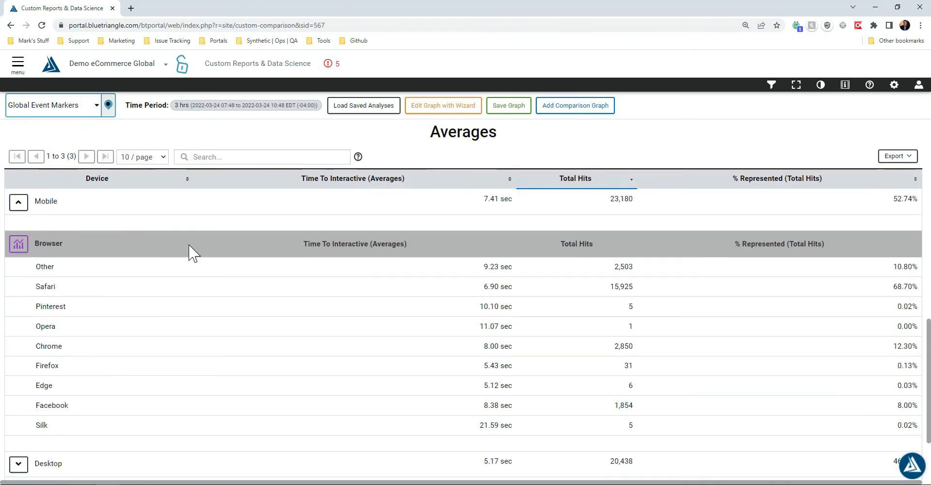
scroll(432, 363, "up", 6)
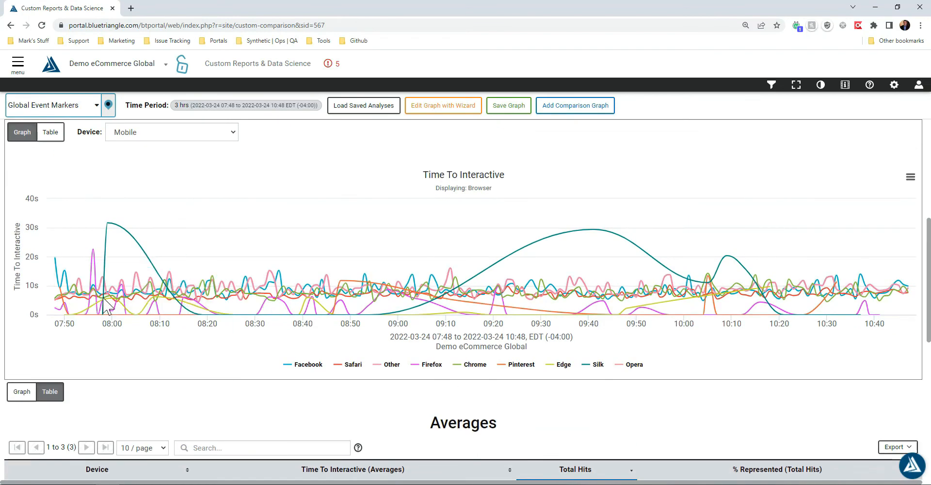
Step: Hide the Other, Firefox, Edge, Silk, Opera and Pinterest lines in the Mobile browser graph
left_click(390, 367)
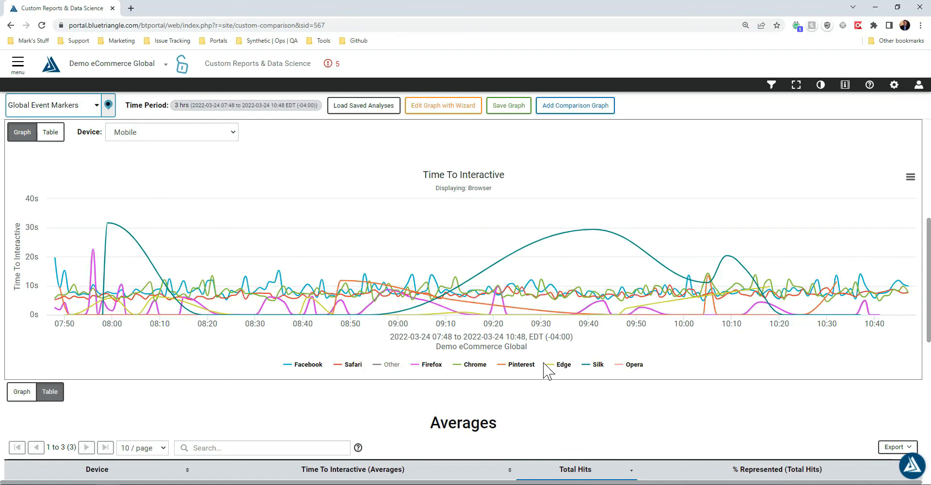
left_click(433, 367)
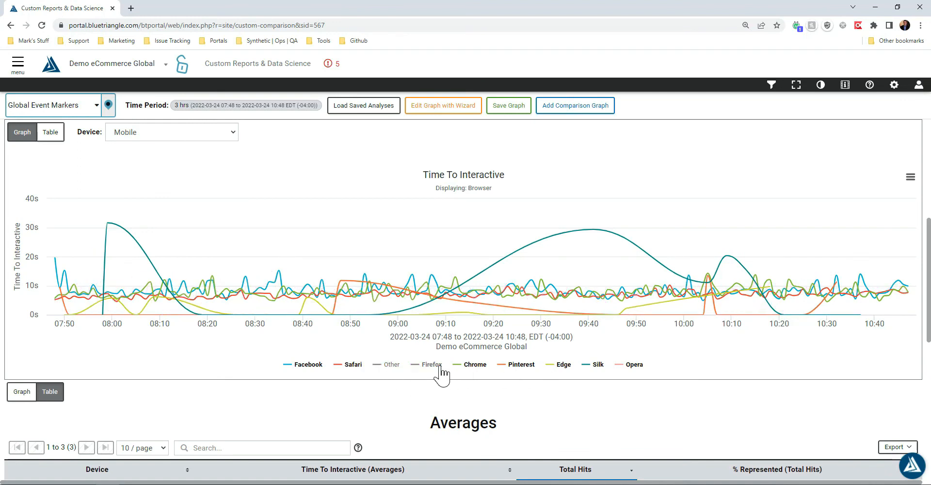
left_click(565, 364)
left_click(599, 365)
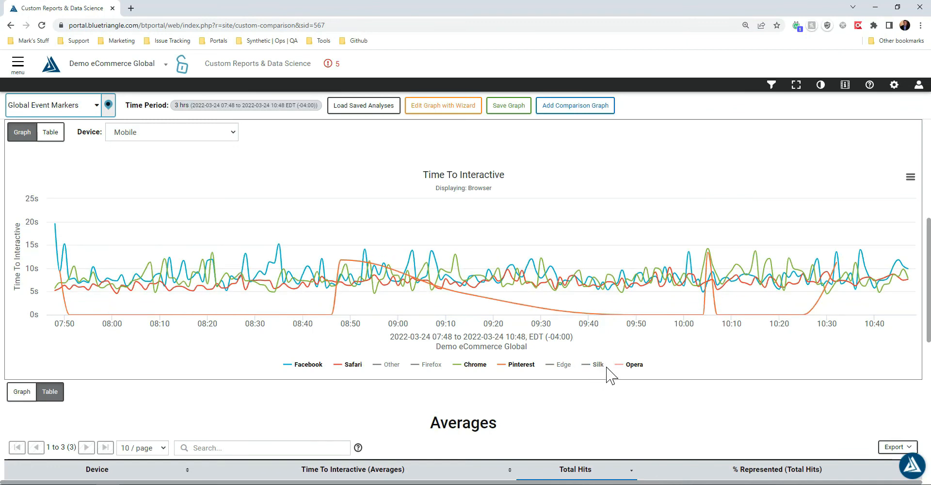
left_click(634, 368)
left_click(527, 368)
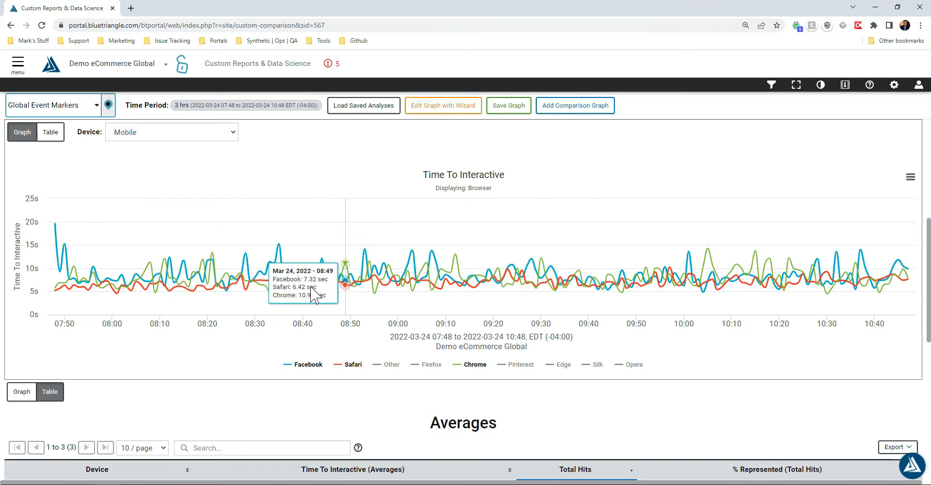
Step: Review the Mobile browser breakdown in the Averages table and collapse the Mobile row
scroll(160, 314, "down", 3)
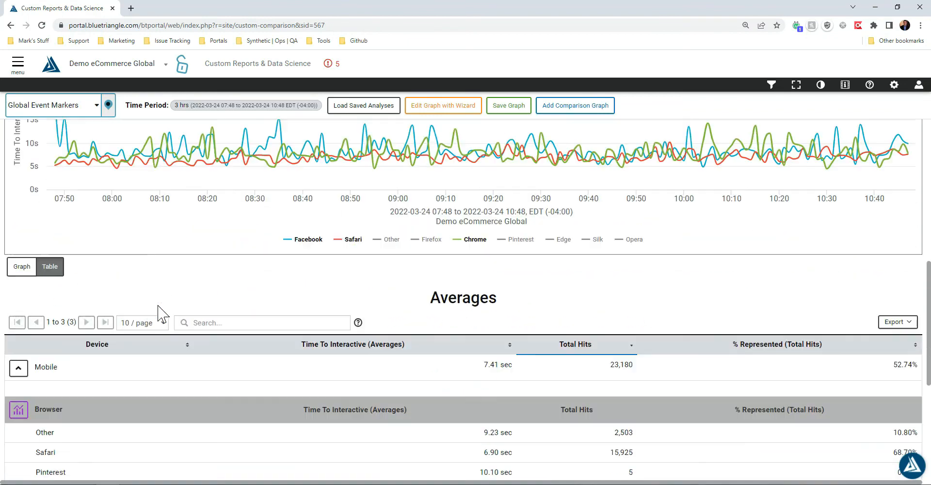
scroll(160, 314, "down", 5)
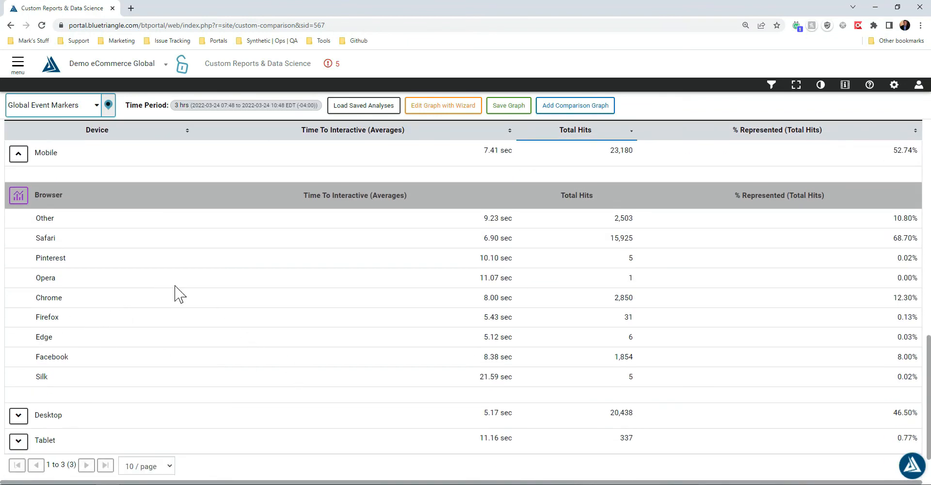
left_click(18, 154)
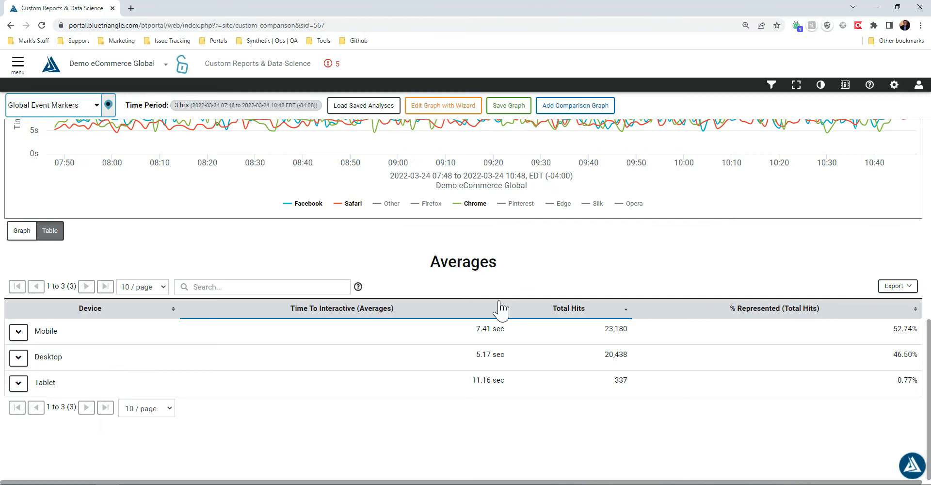
Step: Switch the browser sub-group graph's device to Desktop and return to the main device graph
scroll(132, 317, "up", 1)
scroll(132, 318, "up", 5)
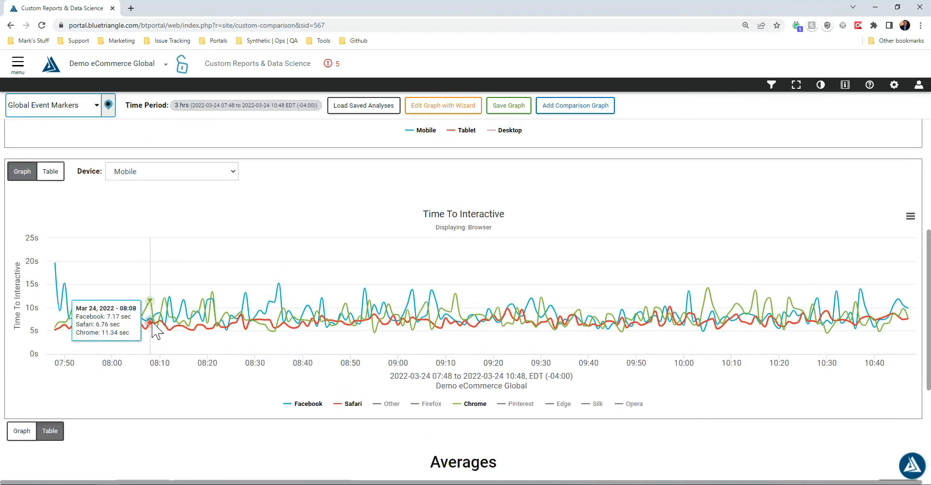
left_click(225, 223)
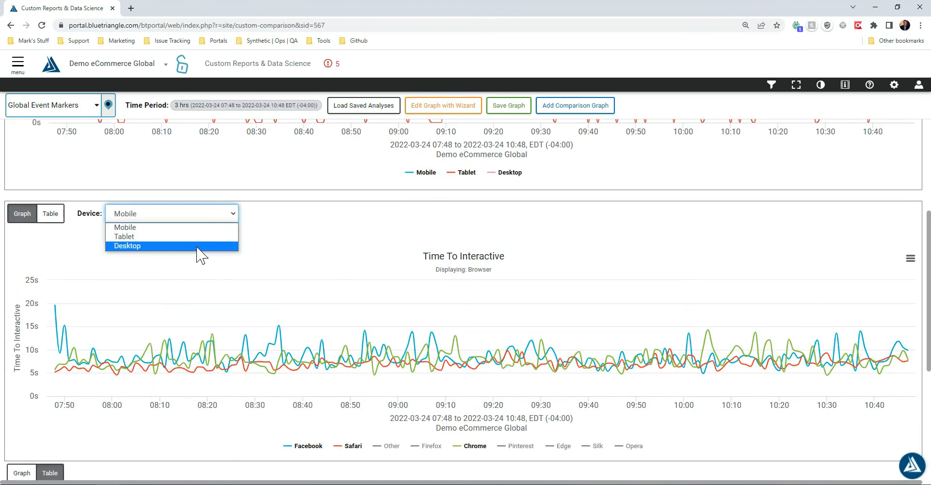
left_click(141, 246)
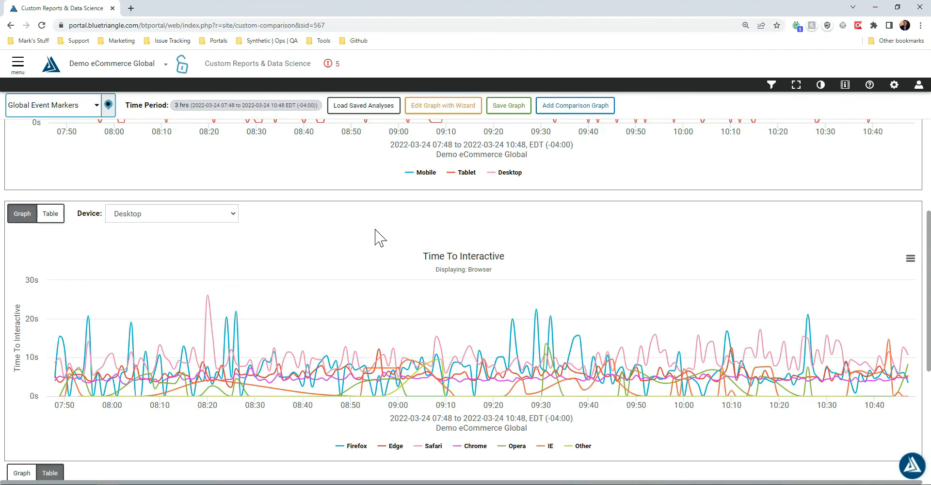
scroll(380, 238, "up", 4)
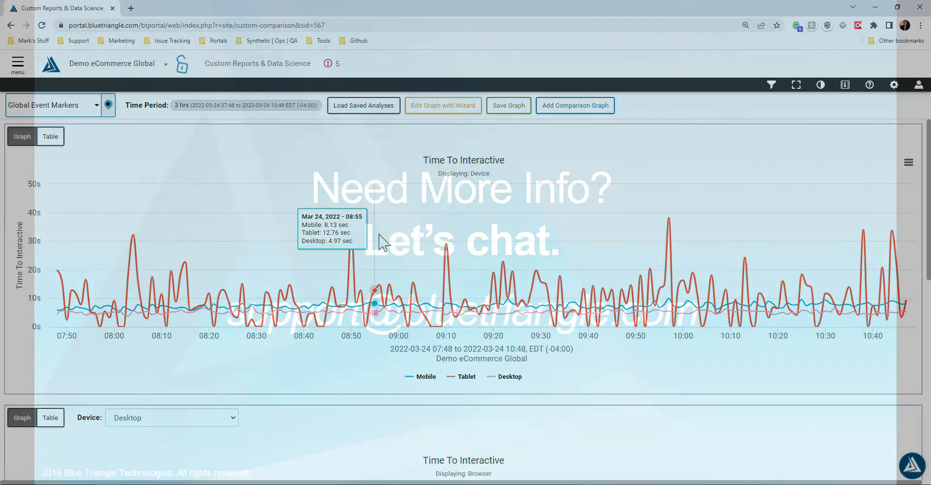